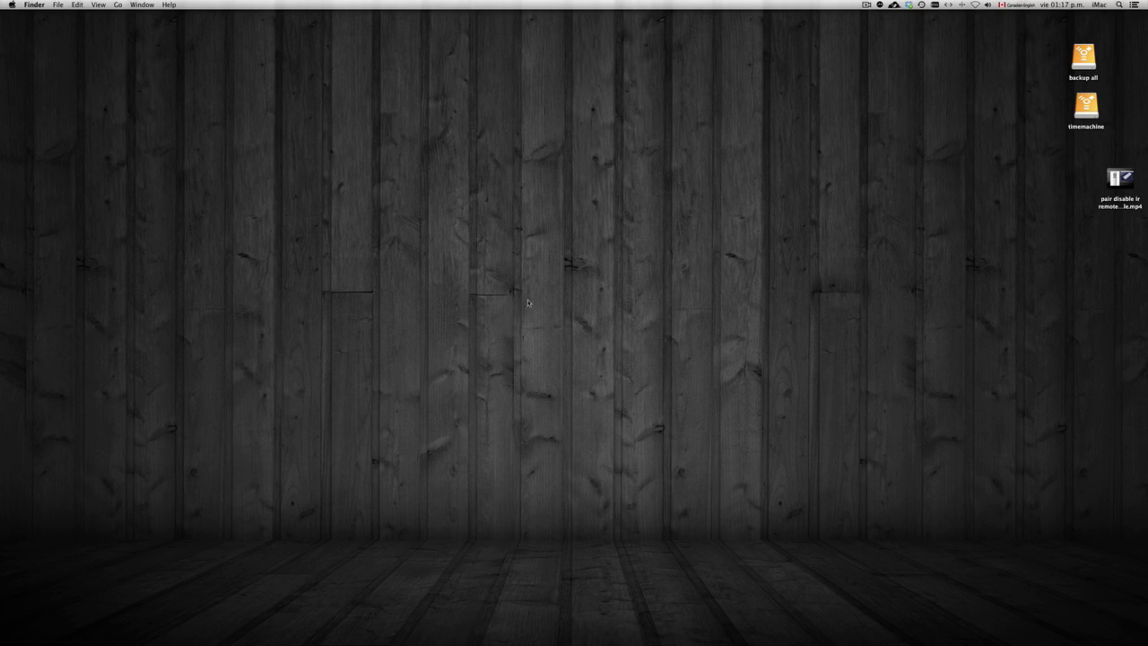
# - Open System Preferences and go to the Idioma y región settings
pyautogui.moveTo(559, 642)
pyautogui.click(11, 5)
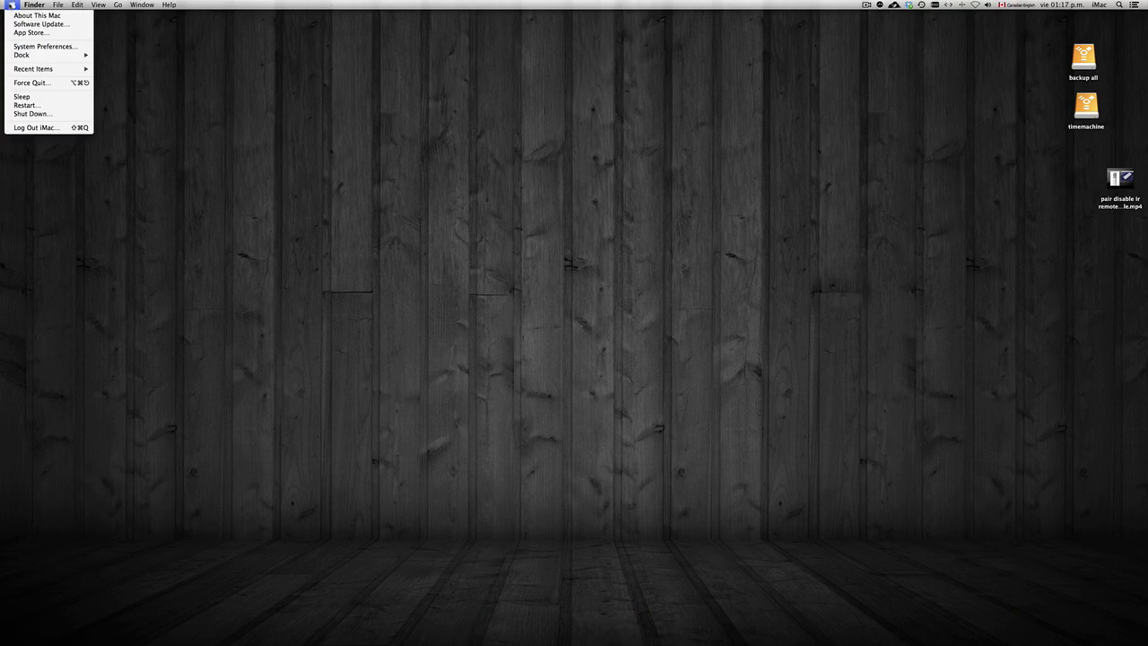
pyautogui.click(44, 46)
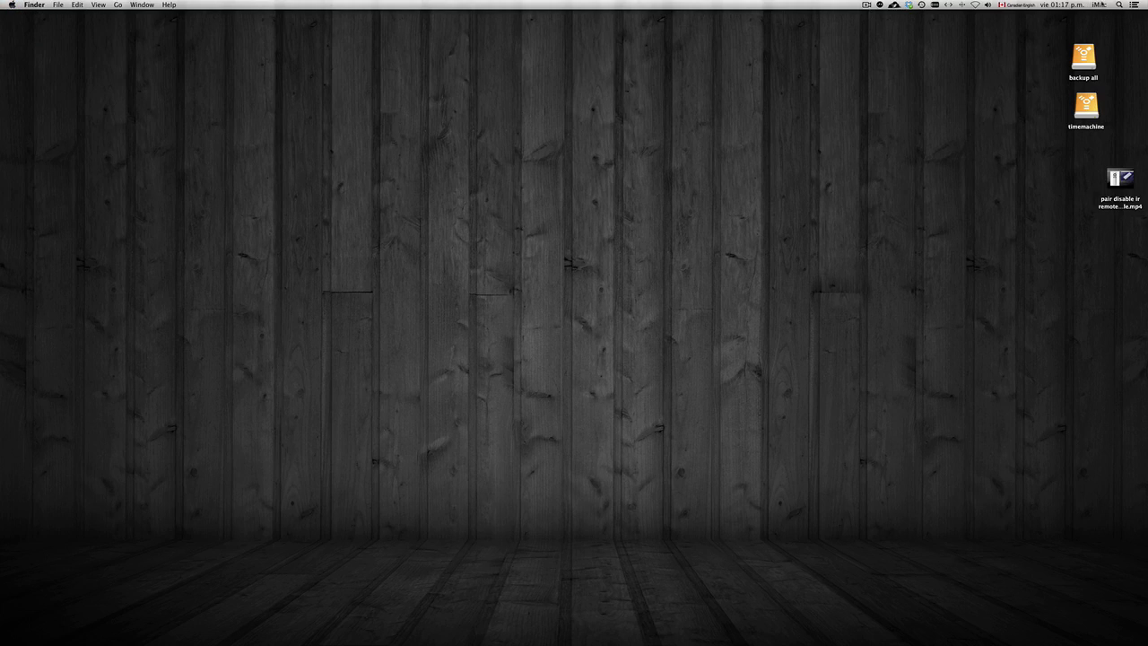
pyautogui.press('super+space')
pyautogui.write('system')
pyautogui.press('Up')
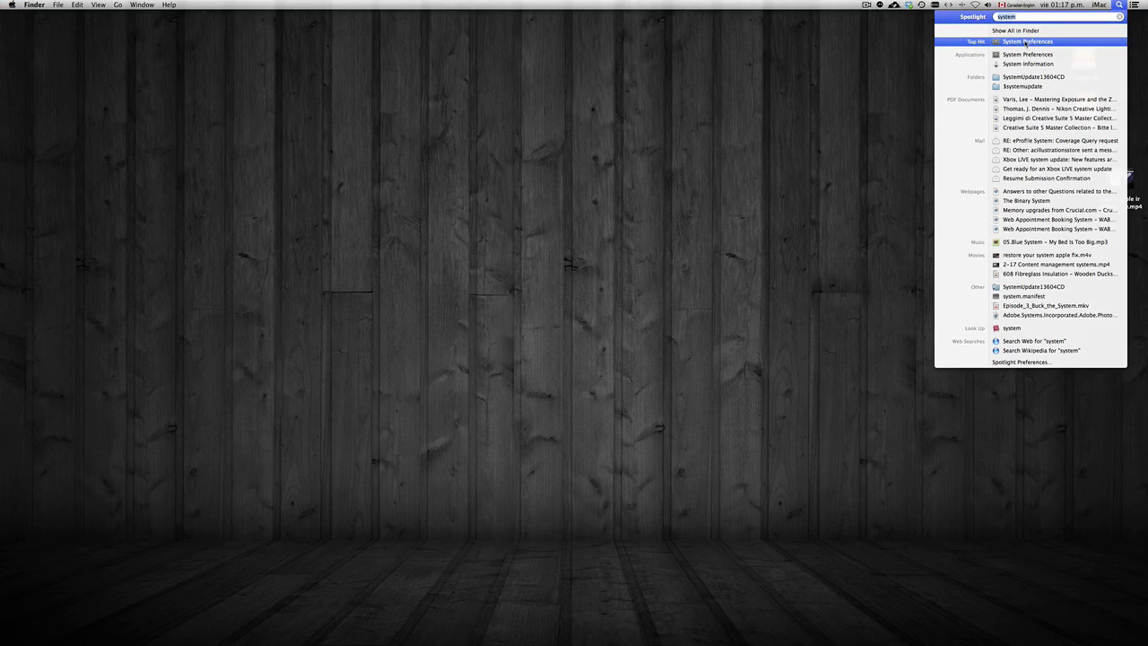
pyautogui.click(1027, 43)
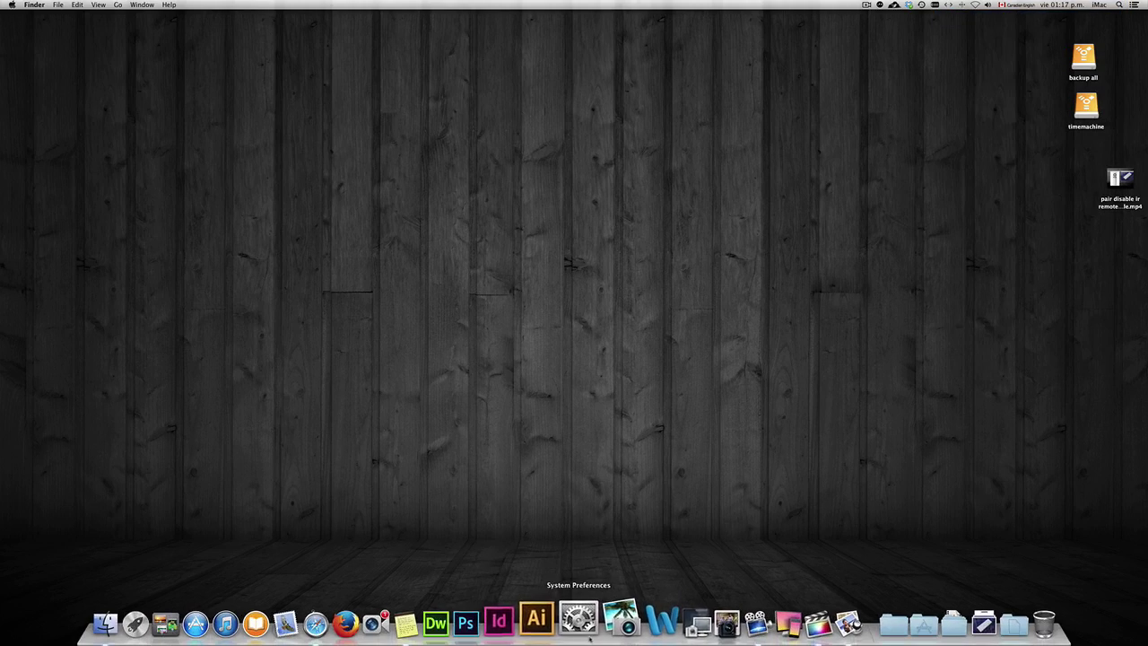
pyautogui.moveTo(583, 145); pyautogui.dragTo(551, 155)
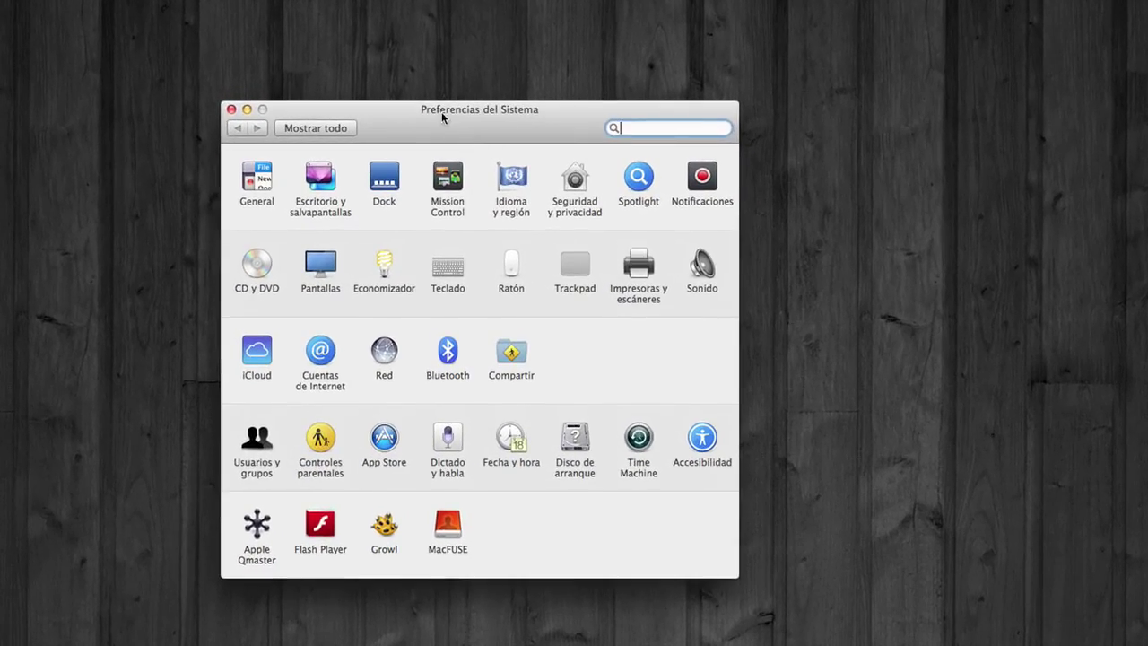
pyautogui.click(512, 180)
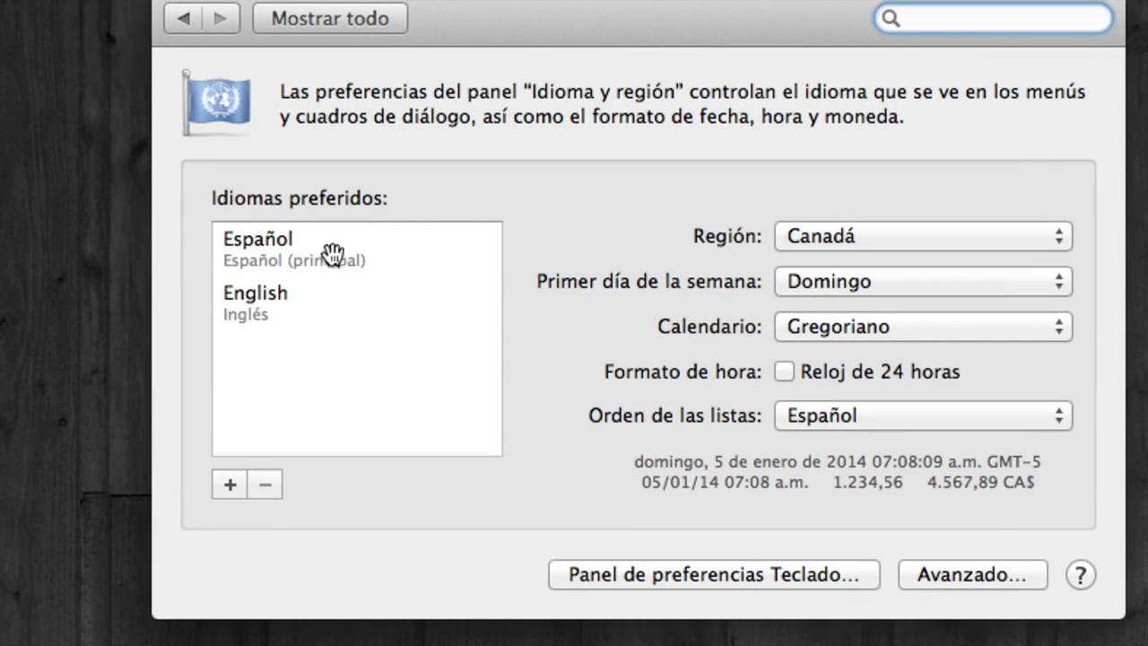
# - Examine the Orden de las listas choices and the advanced format settings for numbers, currency and measurement units
pyautogui.click(253, 305)
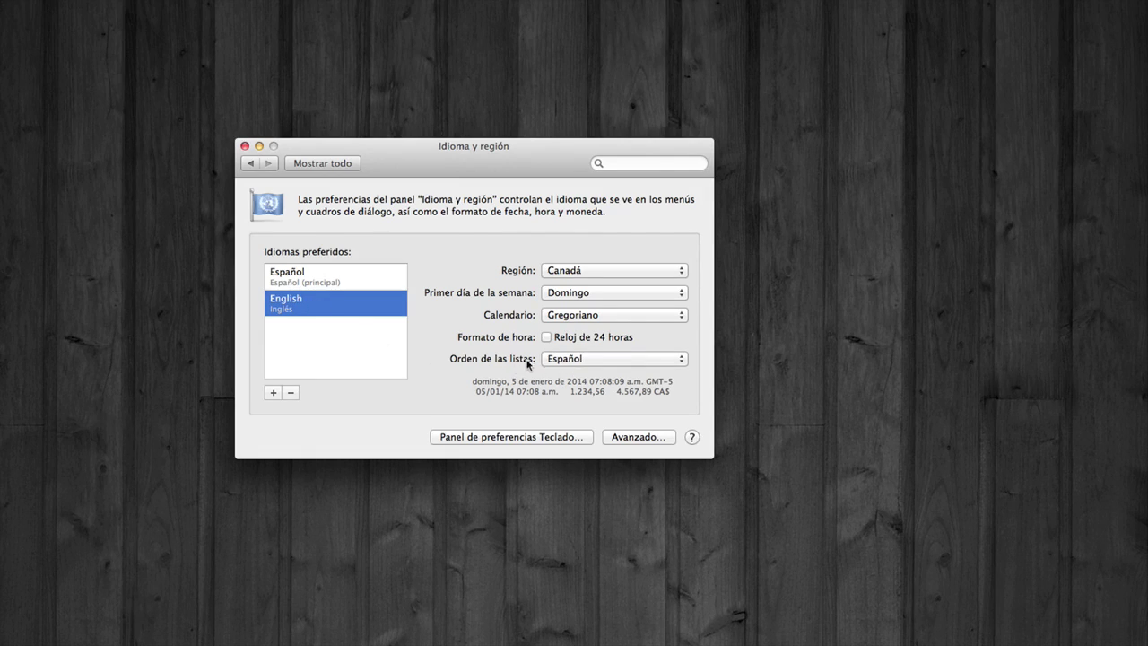
pyautogui.click(643, 363)
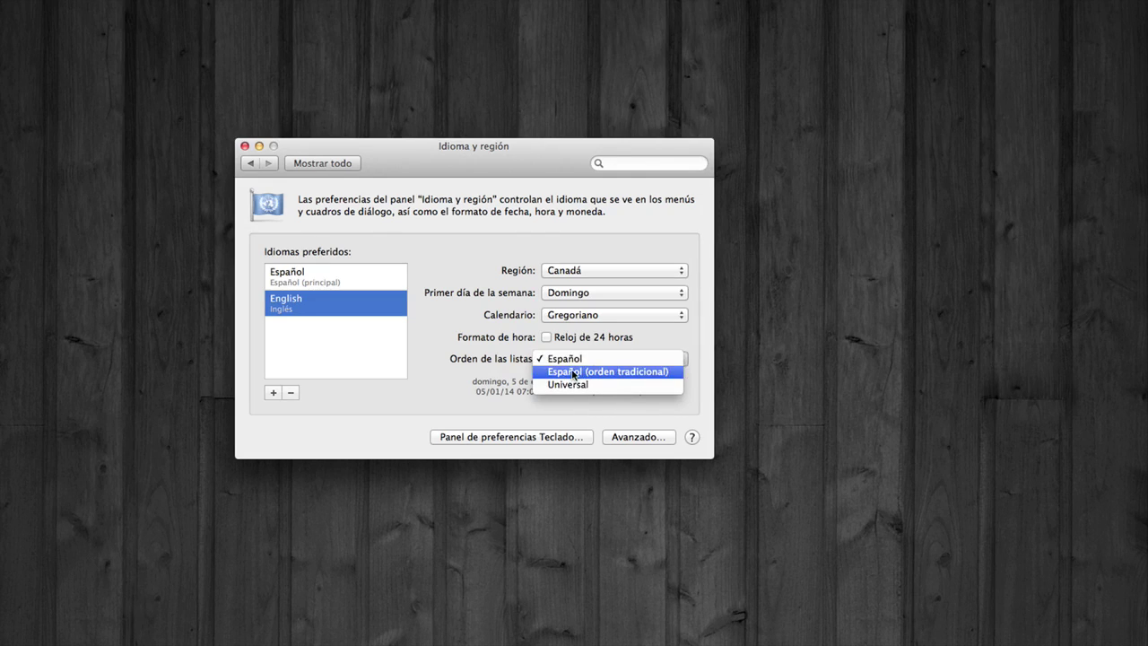
pyautogui.click(543, 244)
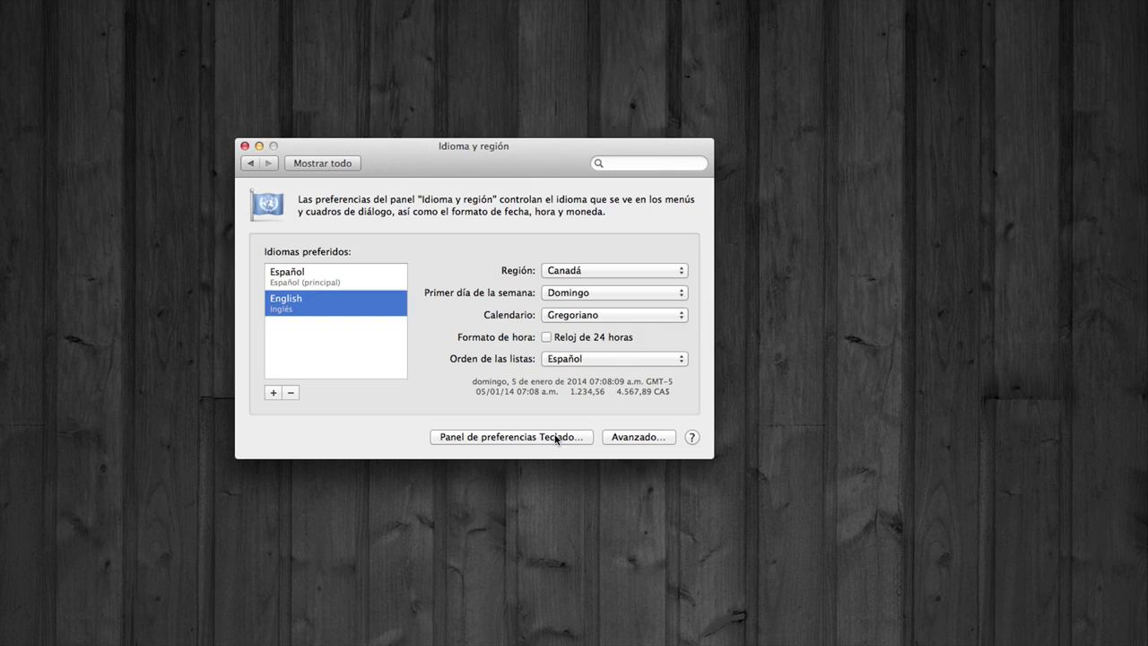
pyautogui.click(640, 437)
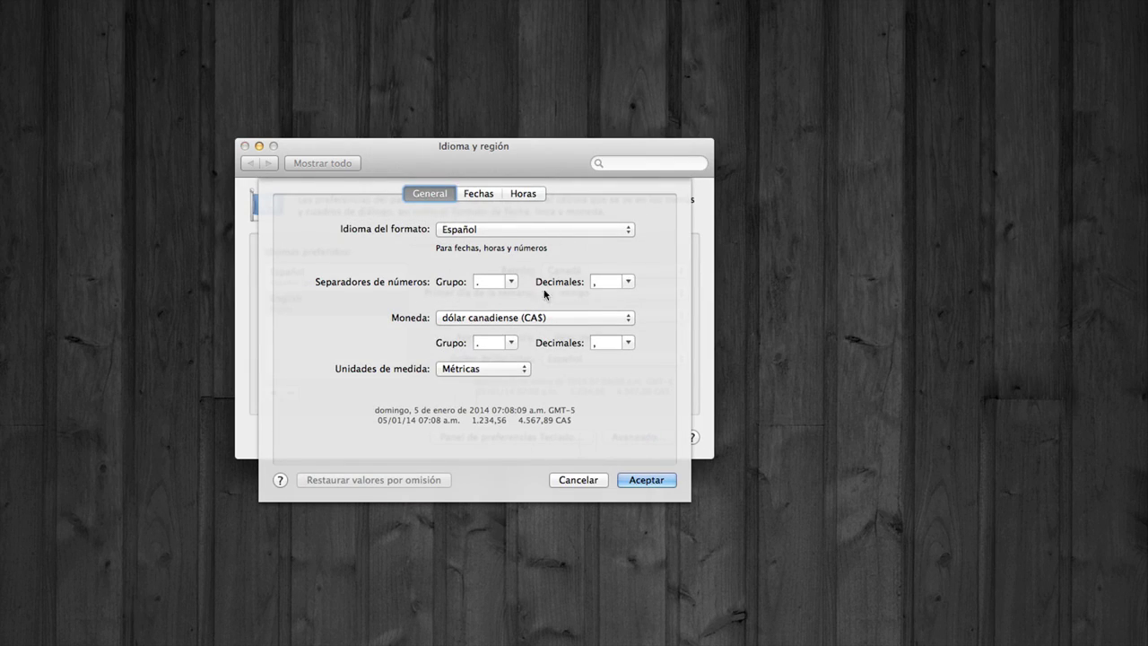
pyautogui.click(581, 485)
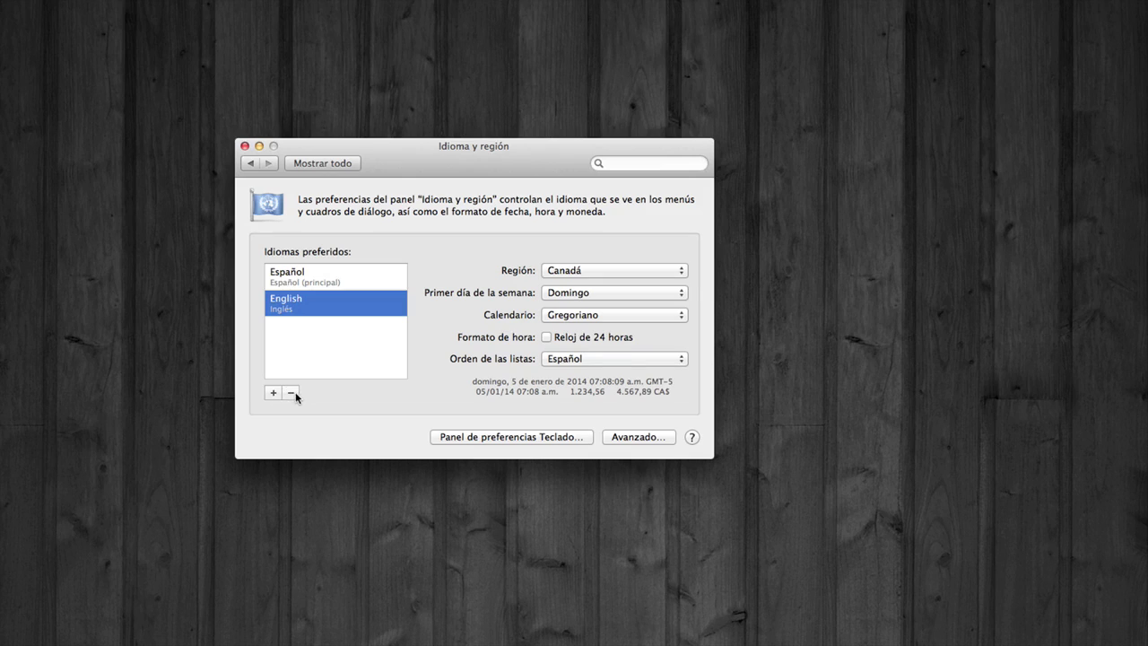
pyautogui.click(292, 275)
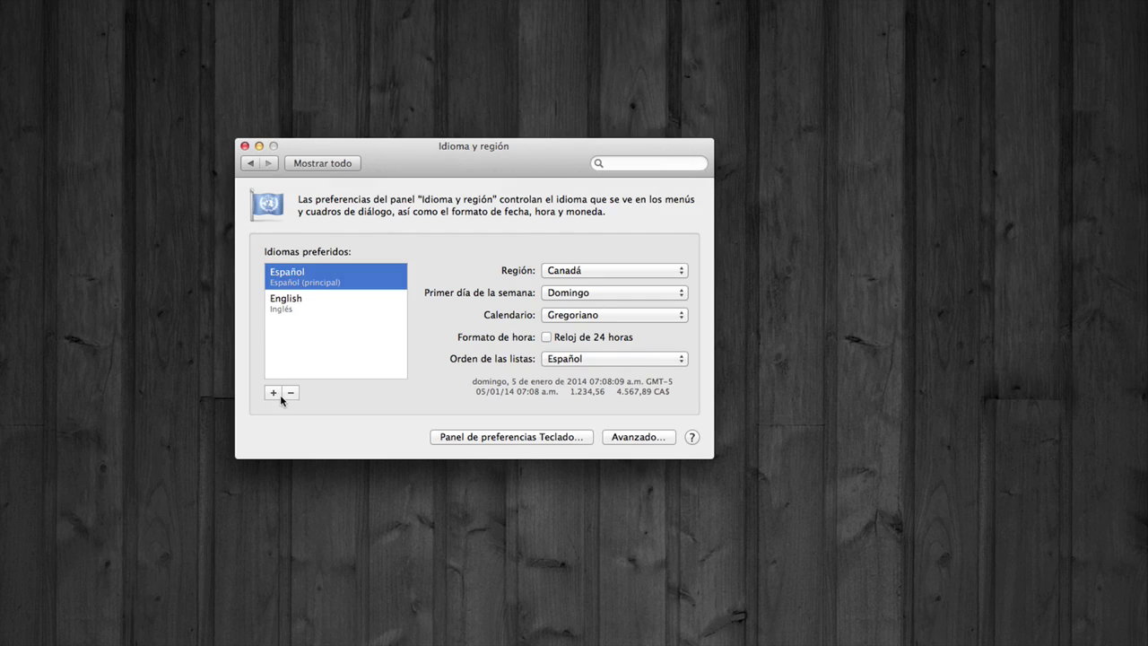
pyautogui.click(307, 305)
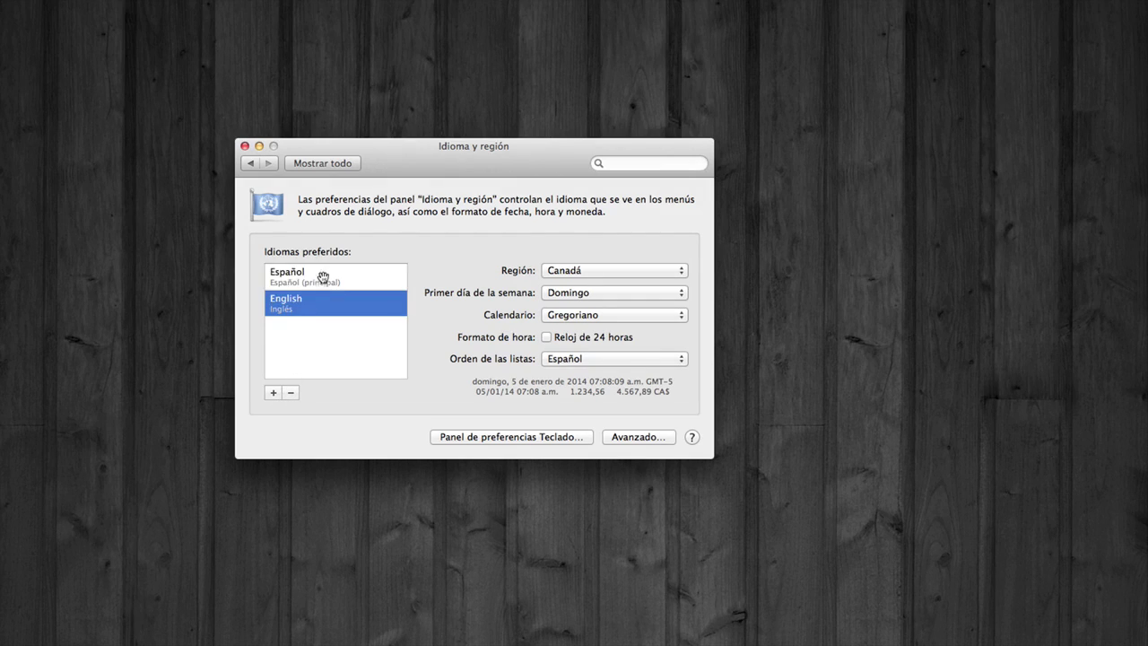
pyautogui.click(323, 278)
pyautogui.click(321, 304)
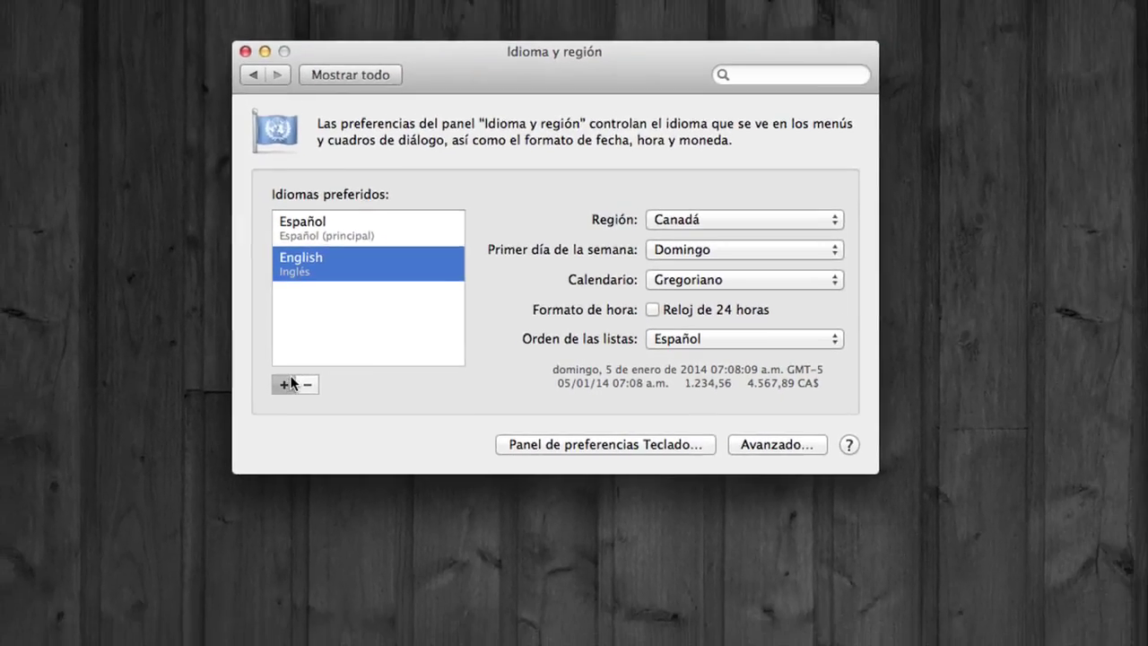
# - Add Luluhia (Luyia) to the preferred languages, keeping Spanish as the primary language
pyautogui.click(285, 390)
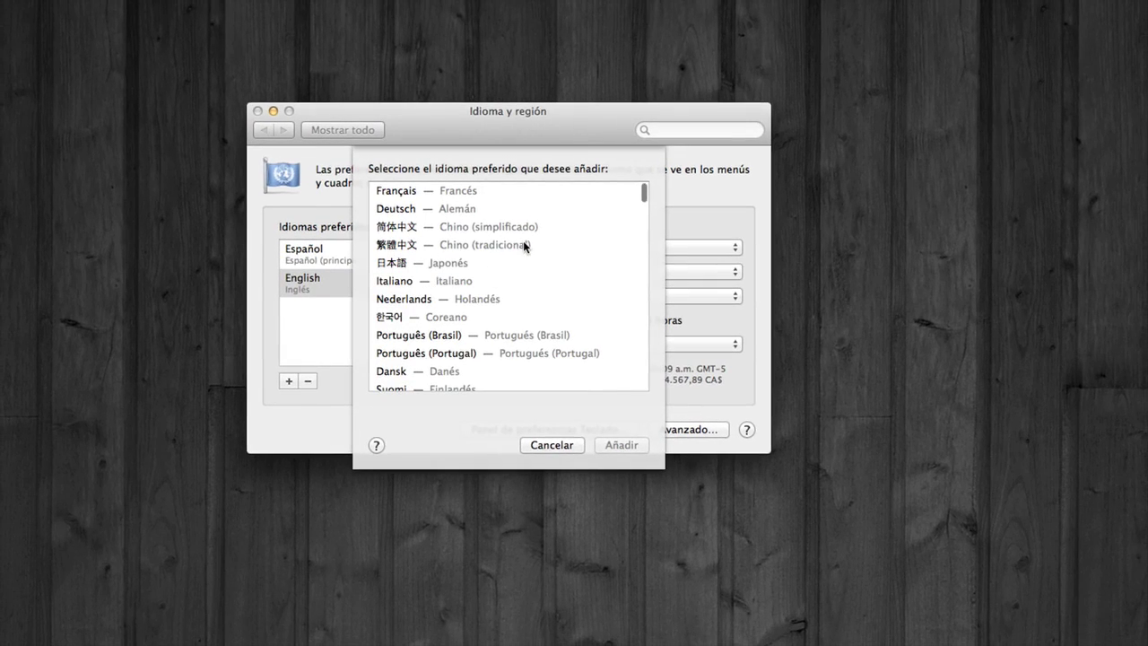
pyautogui.scroll(-10, 490, 249)
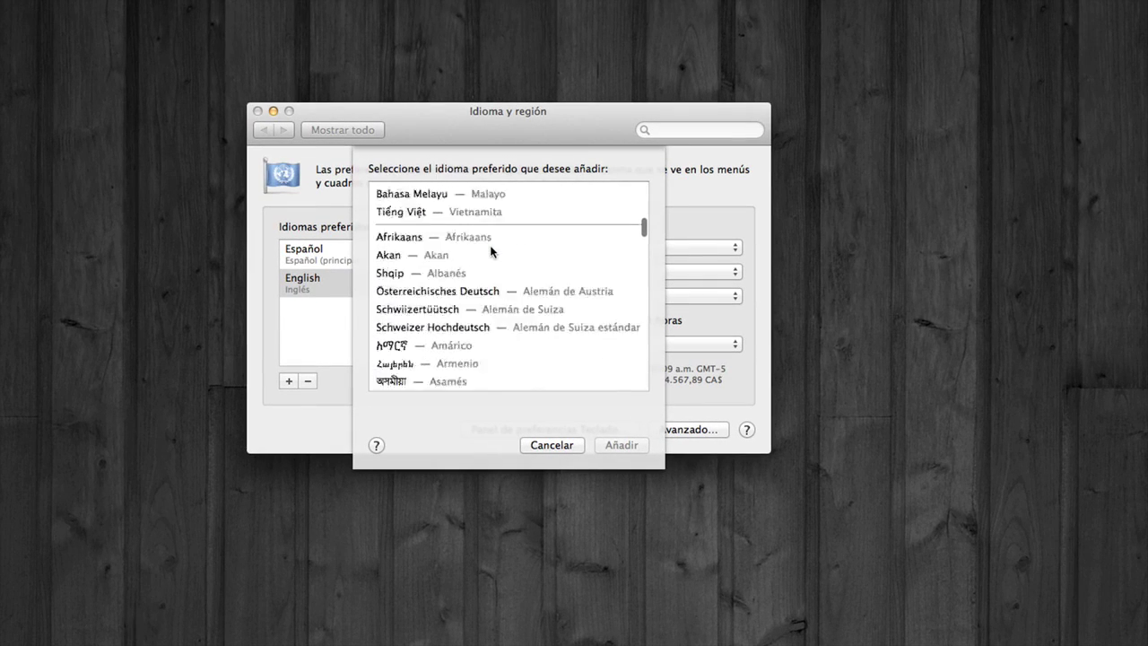
pyautogui.scroll(-15, 490, 251)
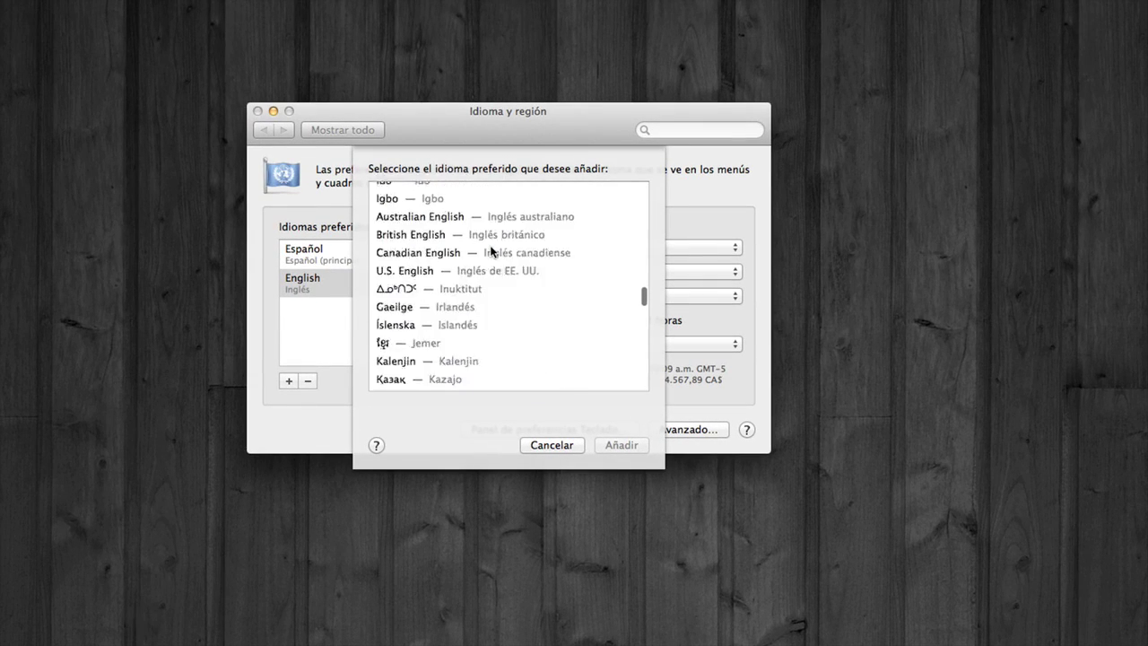
pyautogui.scroll(-20, 490, 251)
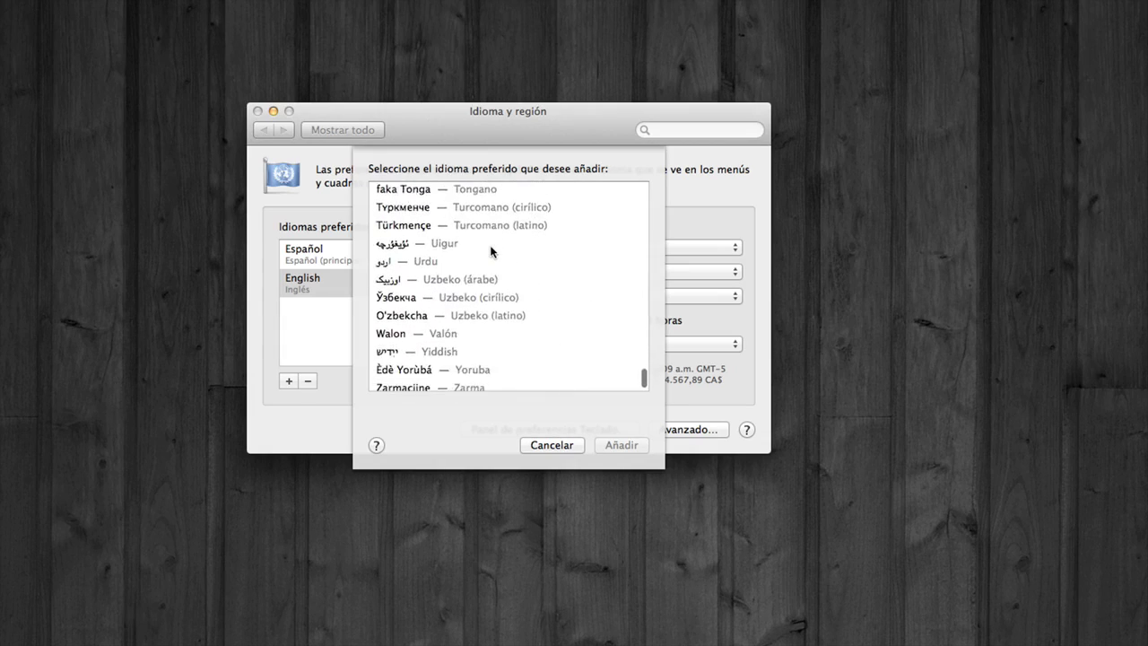
pyautogui.scroll(-2, 490, 251)
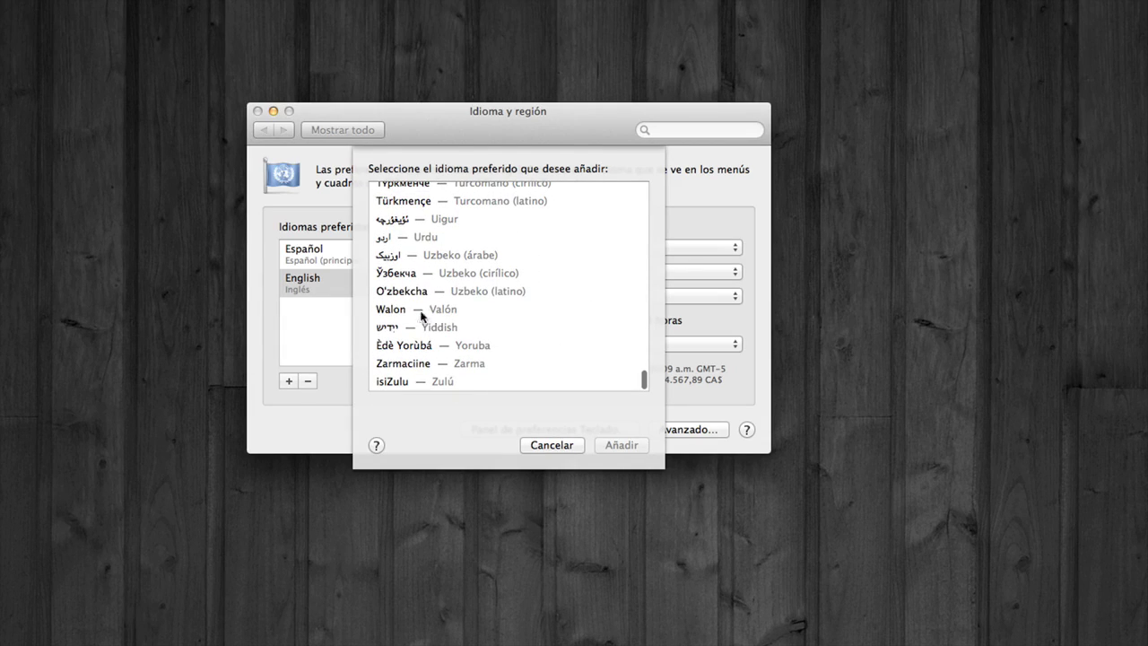
pyautogui.click(406, 310)
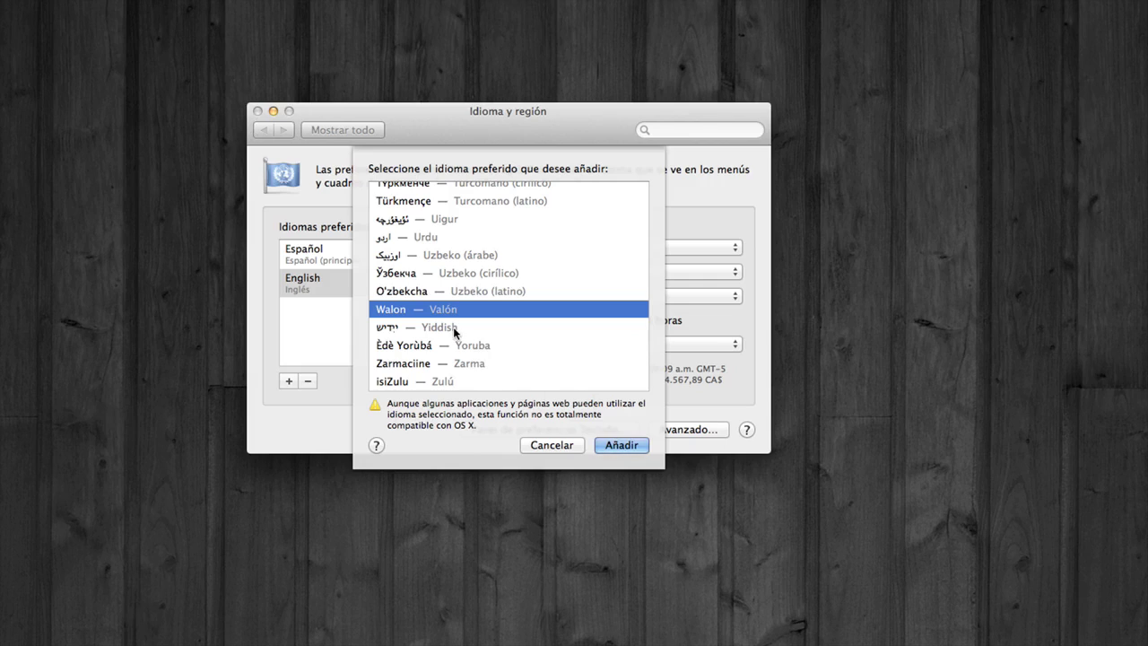
pyautogui.scroll(2, 454, 334)
pyautogui.scroll(15, 455, 334)
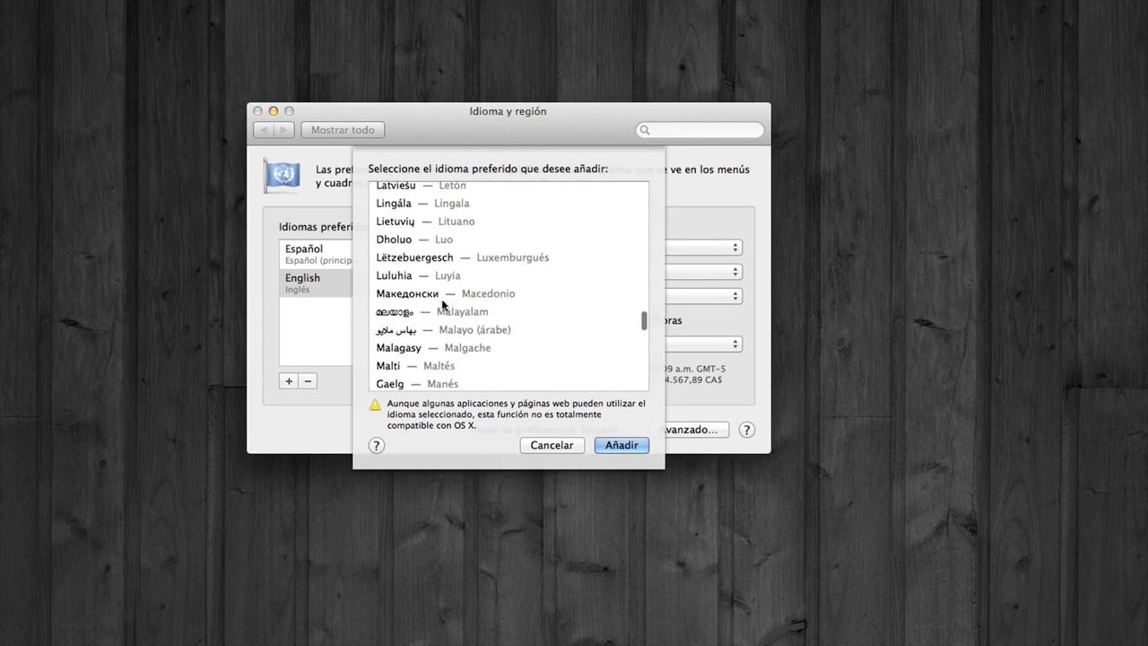
pyautogui.click(430, 277)
pyautogui.click(615, 439)
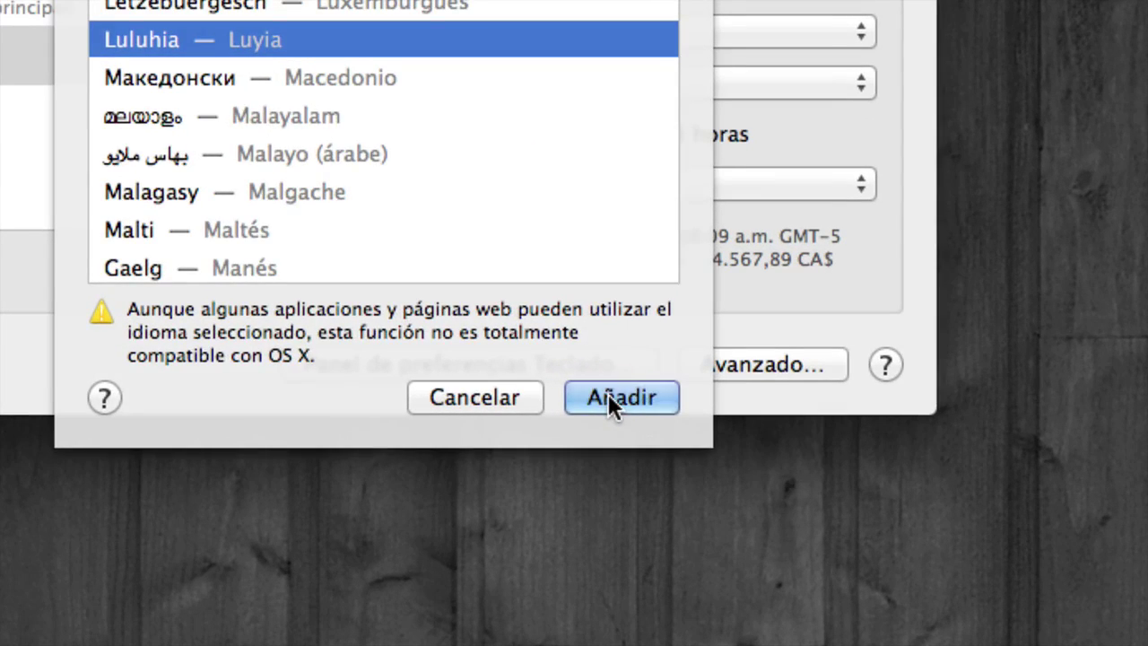
pyautogui.click(620, 397)
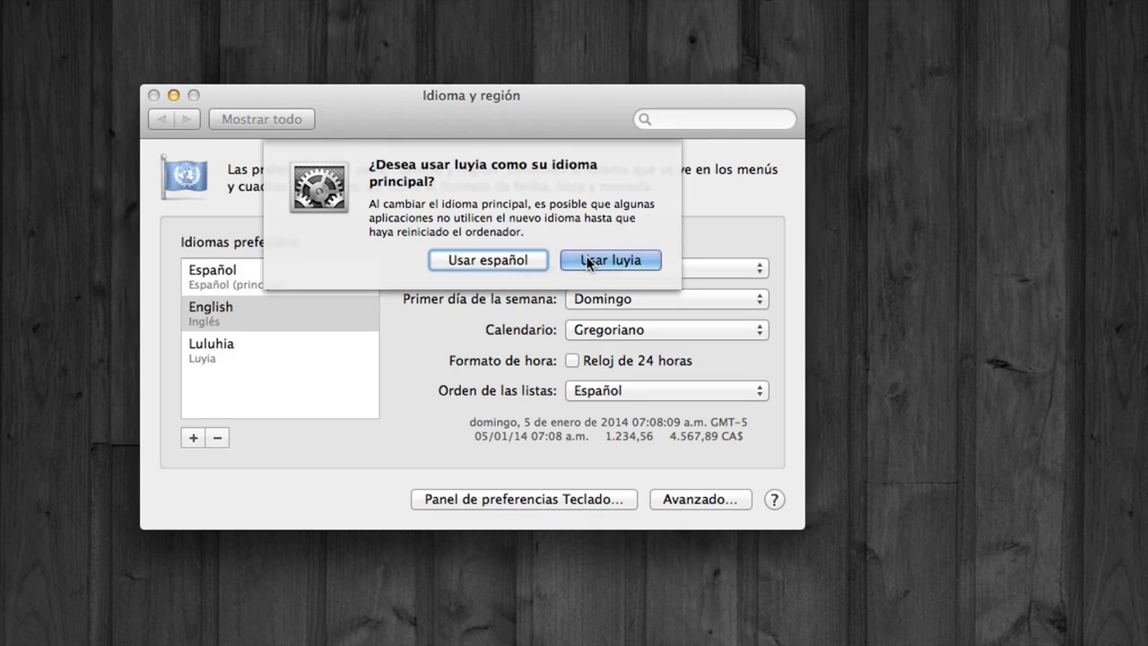
pyautogui.click(519, 259)
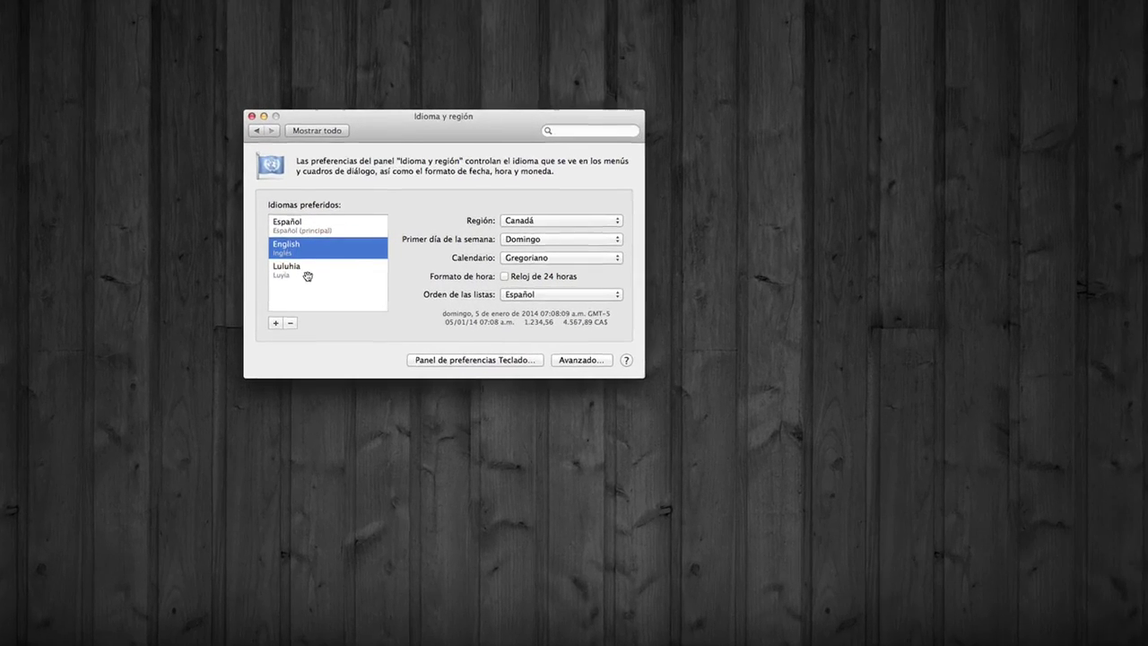
# - Remove Luluhia from the preferred languages list
pyautogui.click(292, 264)
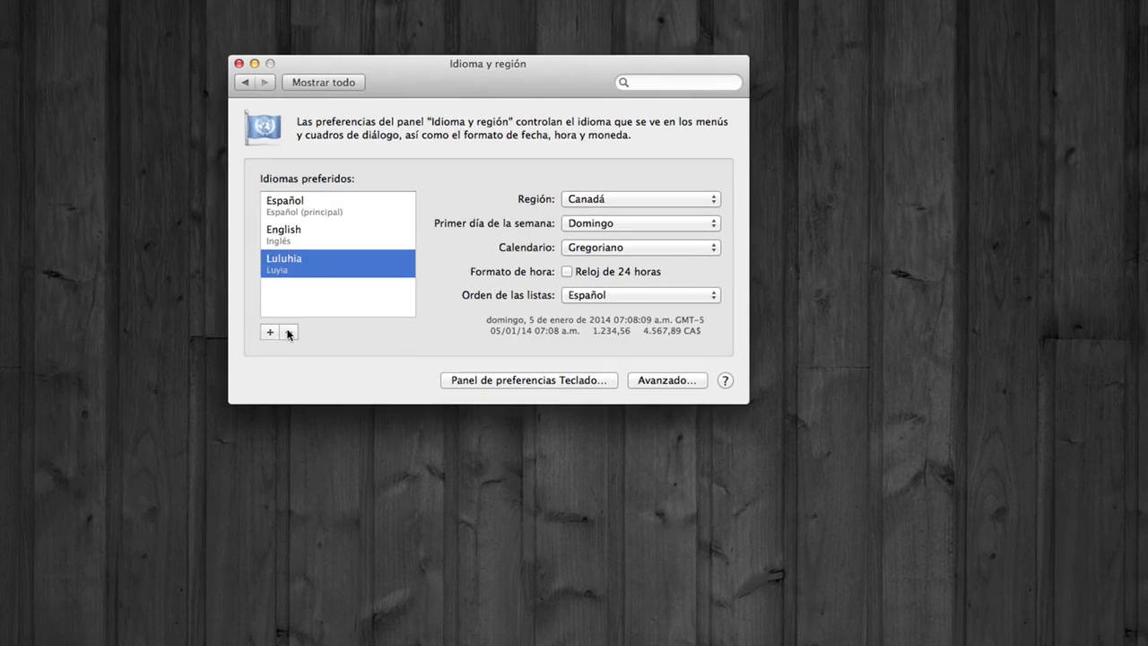
pyautogui.click(289, 324)
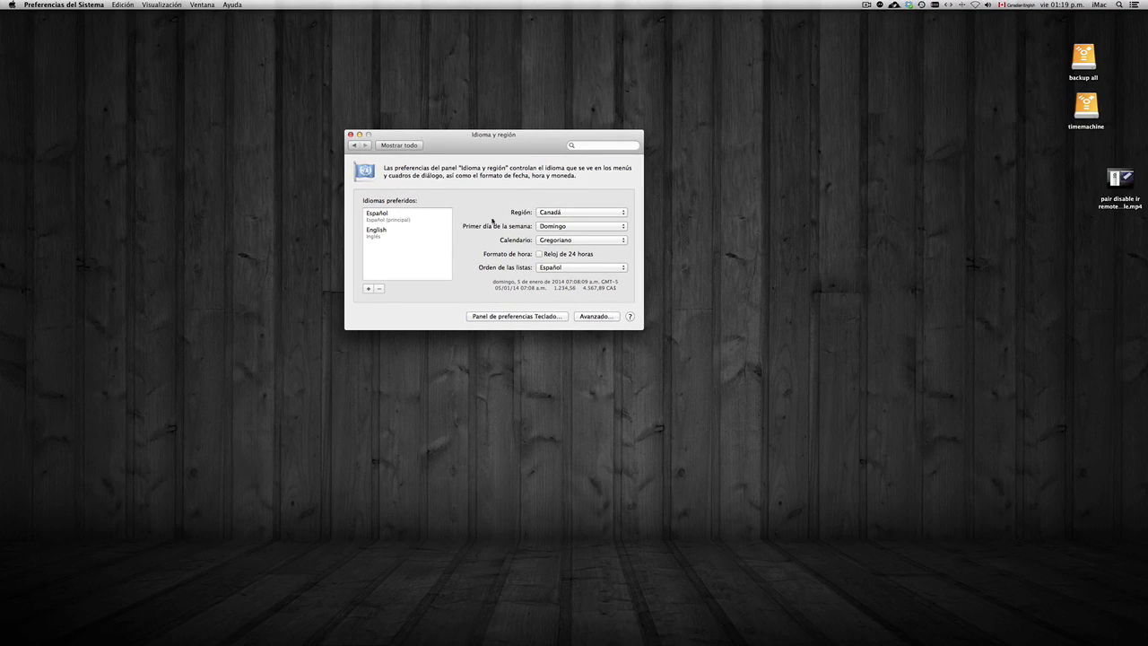
pyautogui.moveTo(475, 139); pyautogui.dragTo(459, 198)
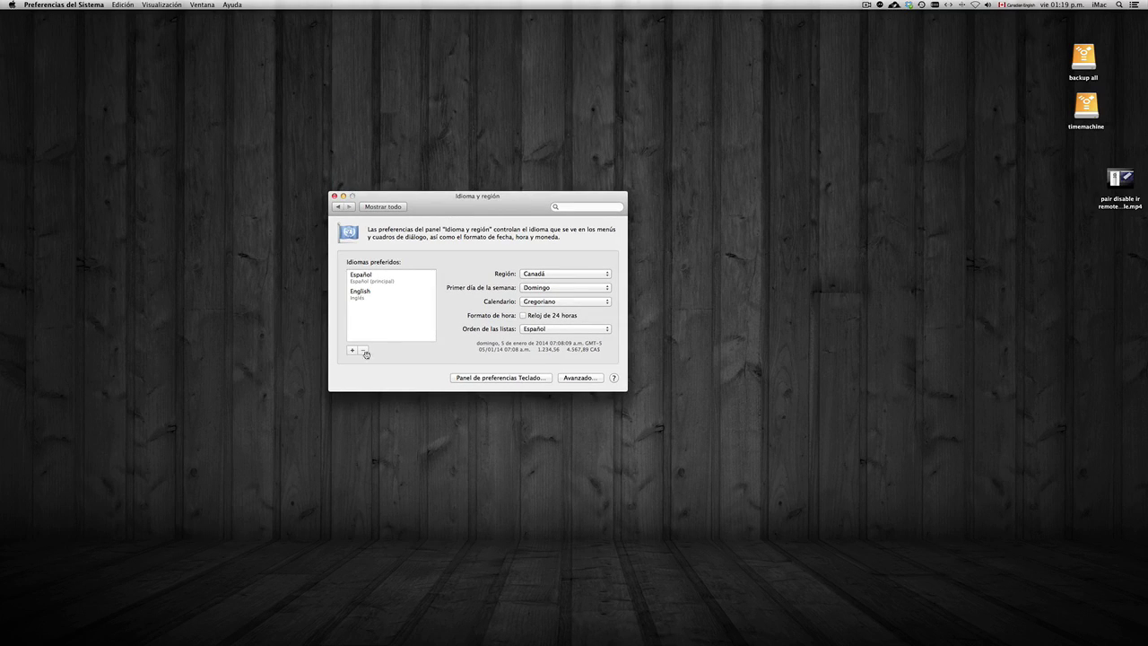
# - Make English the primary system language by moving it above Español in the preferred languages
pyautogui.moveTo(484, 632)
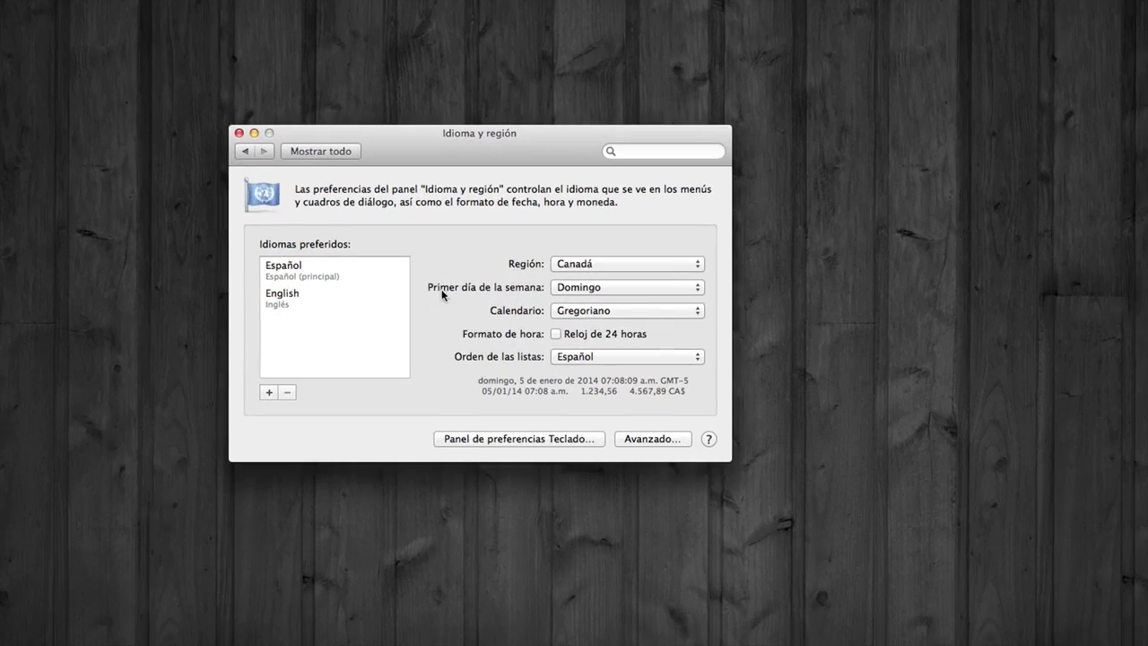
pyautogui.click(351, 299)
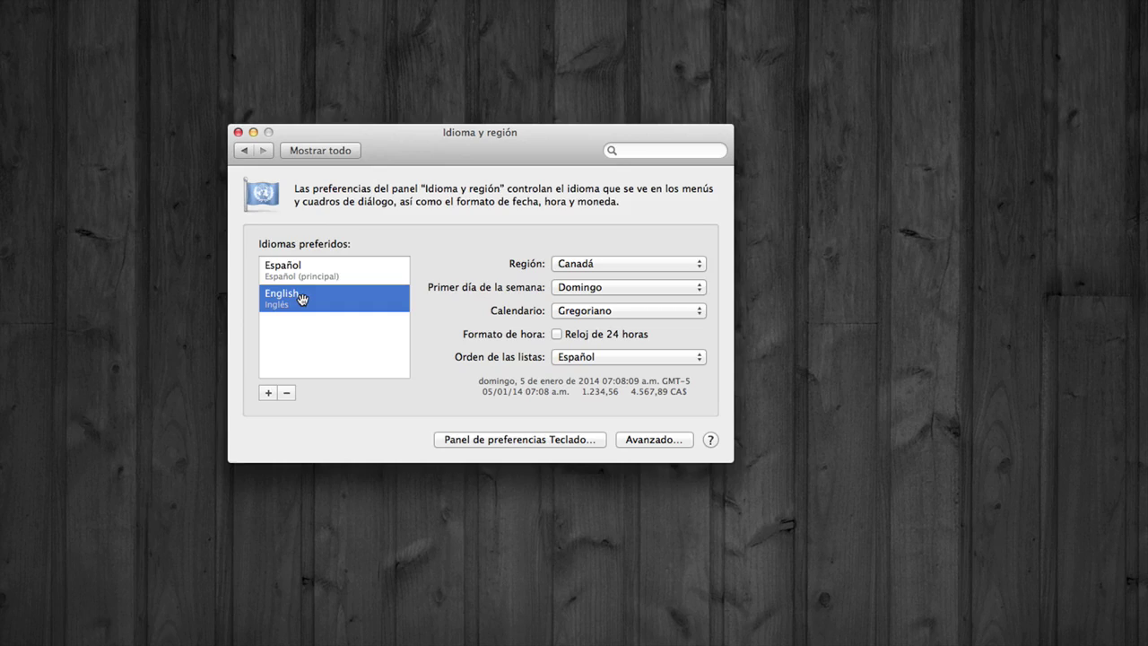
pyautogui.click(327, 154)
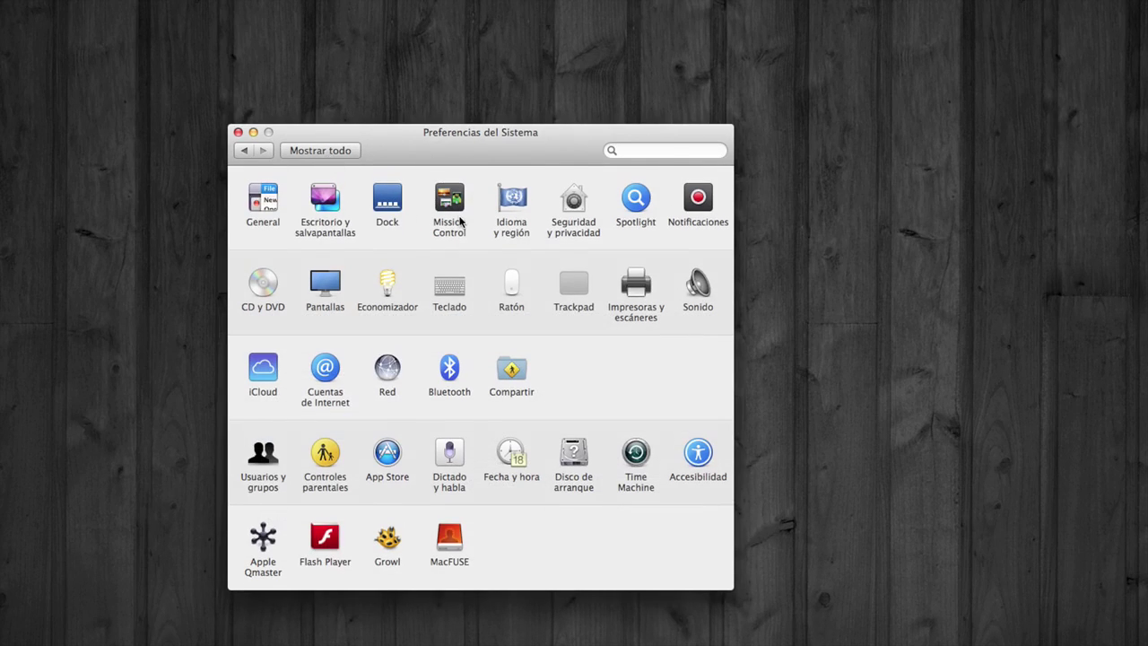
pyautogui.click(513, 231)
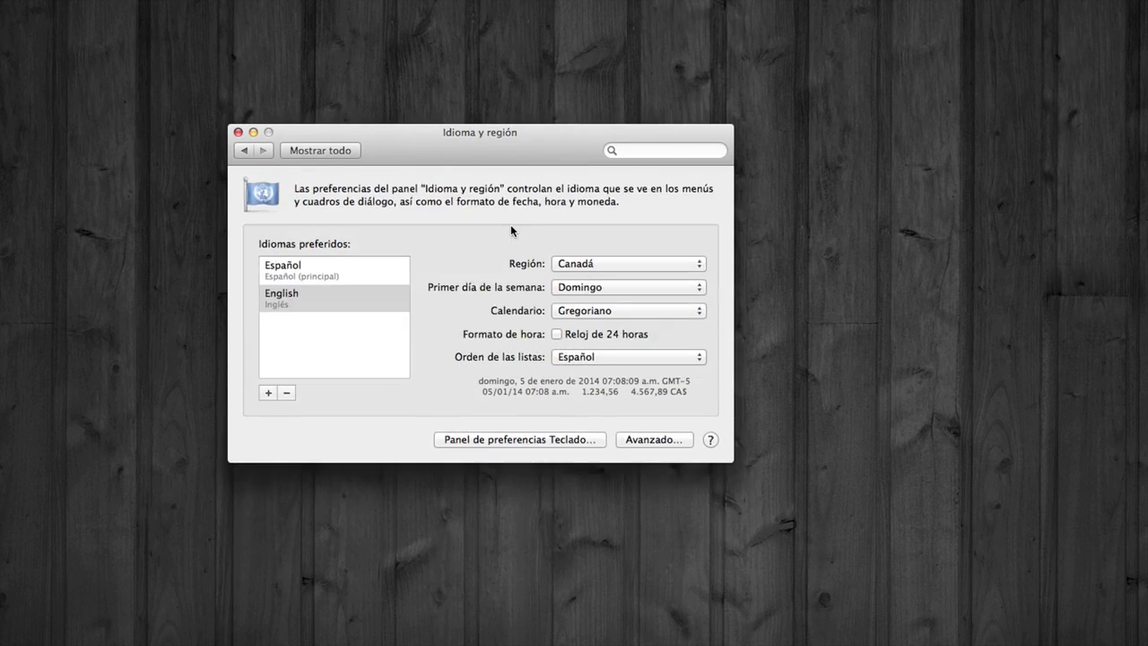
pyautogui.click(299, 297)
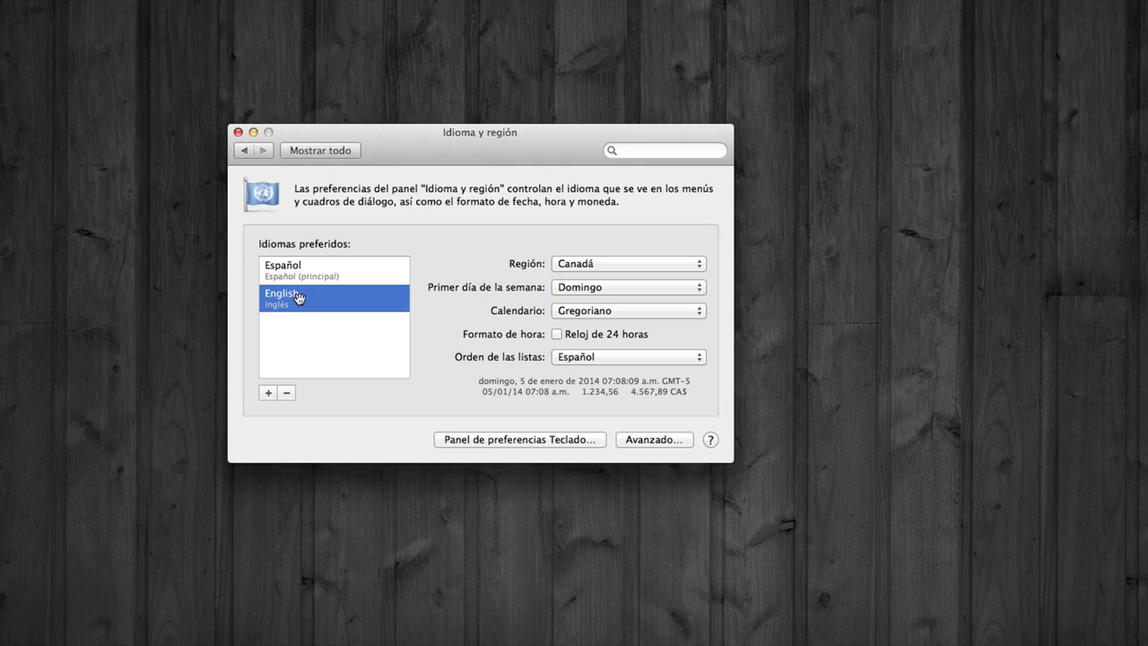
pyautogui.moveTo(300, 299); pyautogui.dragTo(305, 273)
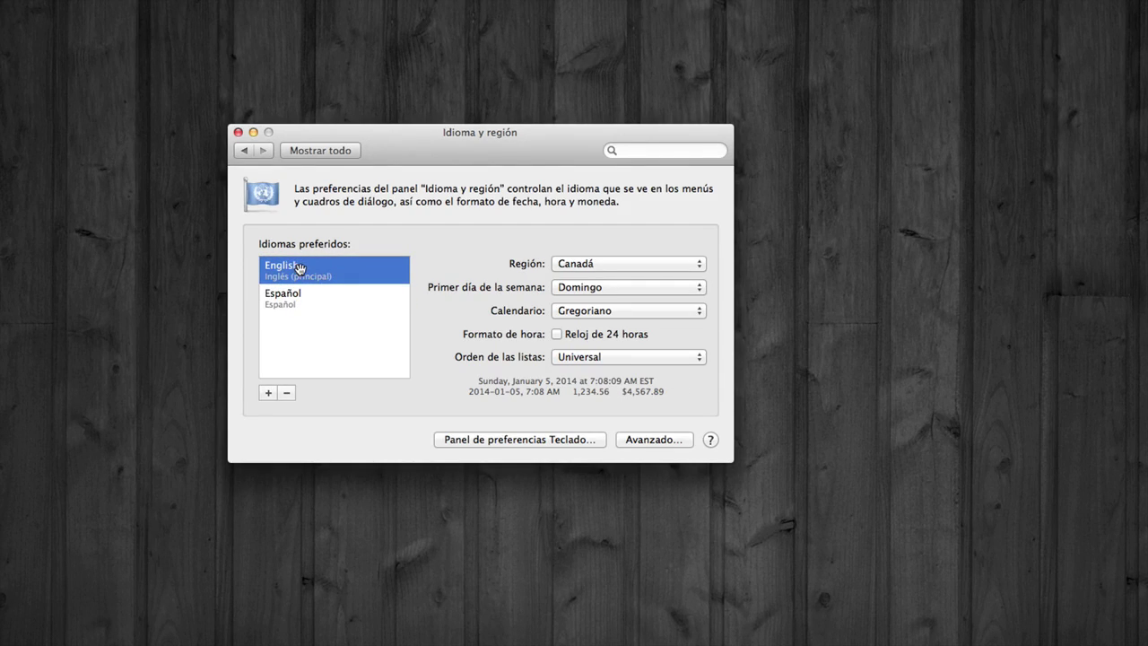
# - Move Español back above English in the preferred languages so Spanish is the primary language
pyautogui.click(297, 303)
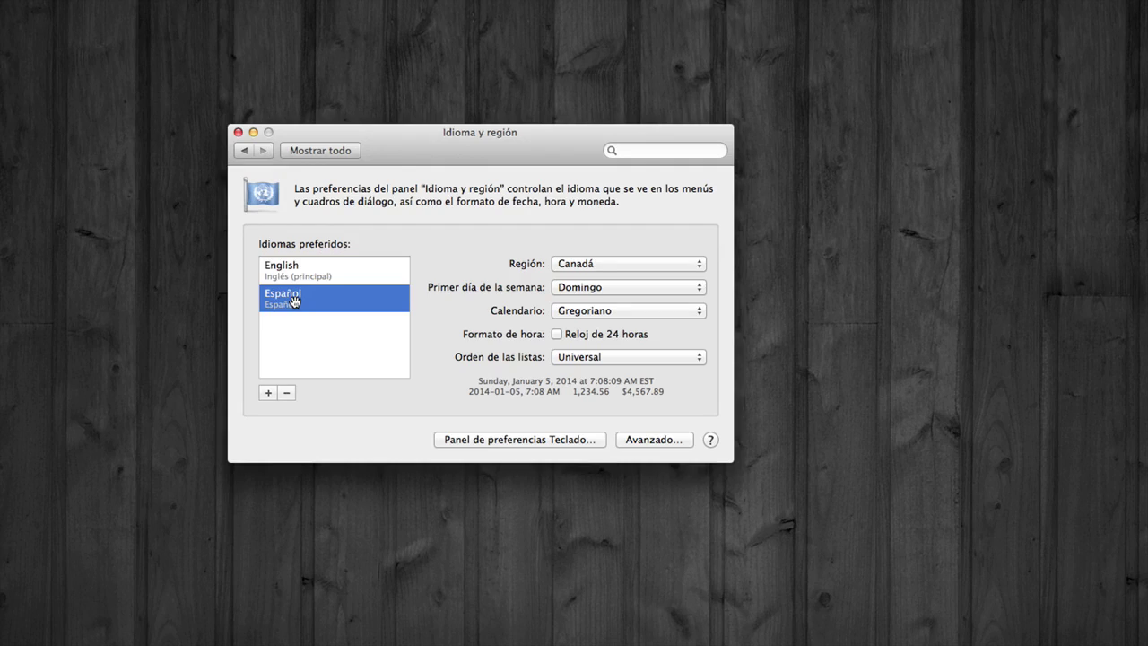
pyautogui.moveTo(304, 305); pyautogui.dragTo(305, 271)
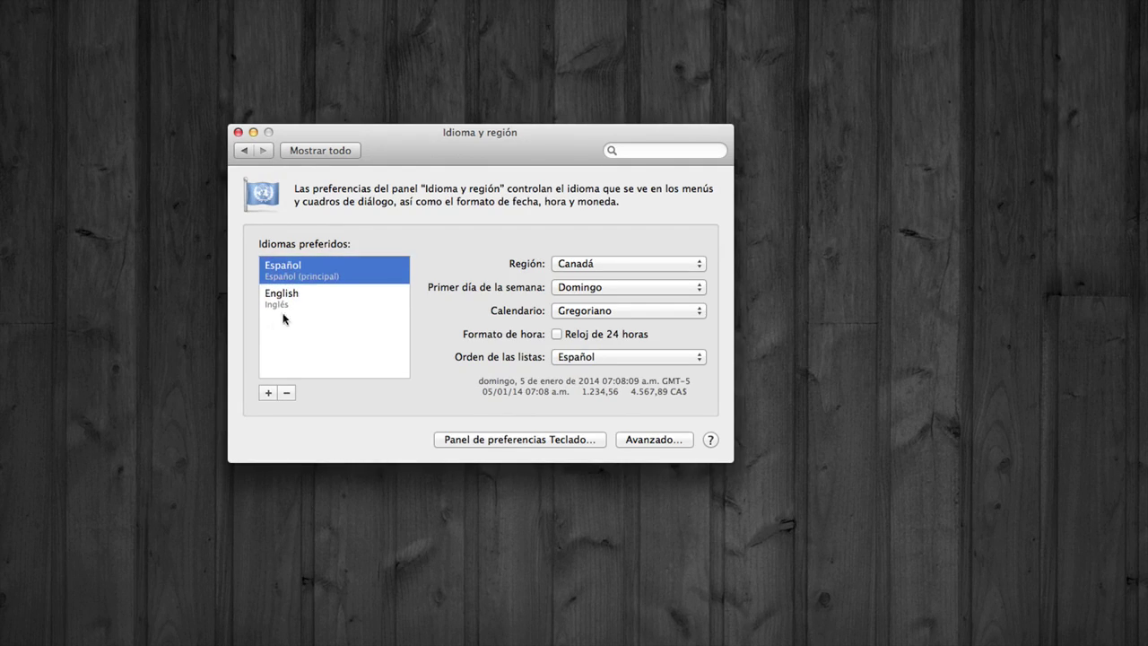
# - Place English above Español in the preferred languages to make it the primary language, and close the preferences window
pyautogui.click(296, 298)
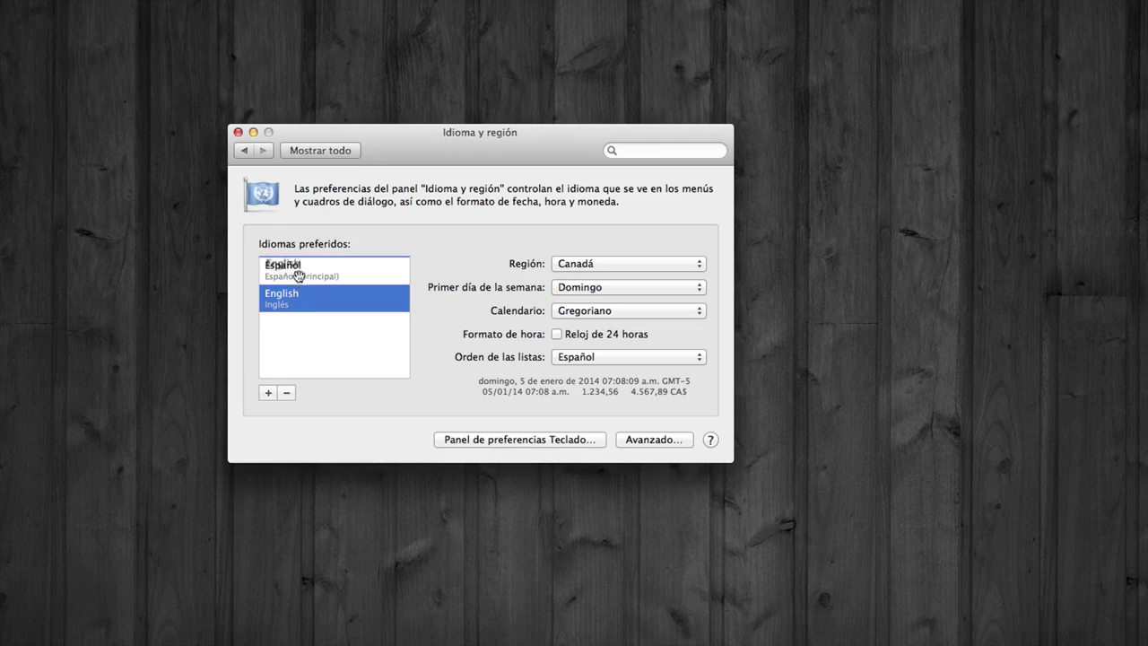
pyautogui.moveTo(299, 271); pyautogui.dragTo(300, 265)
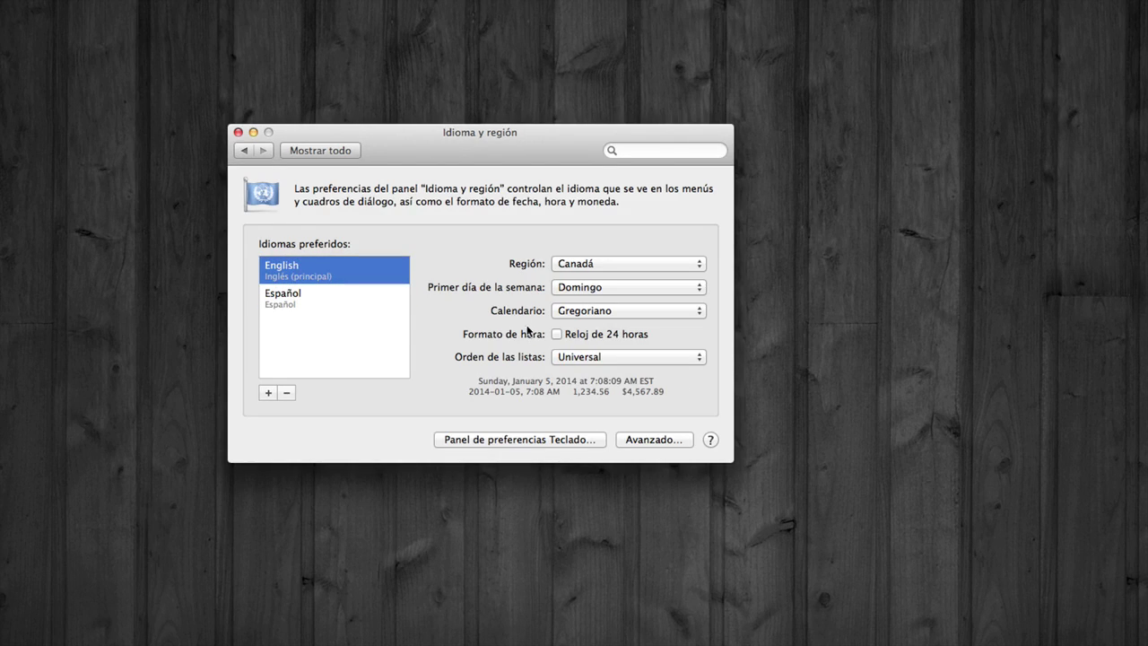
pyautogui.click(238, 133)
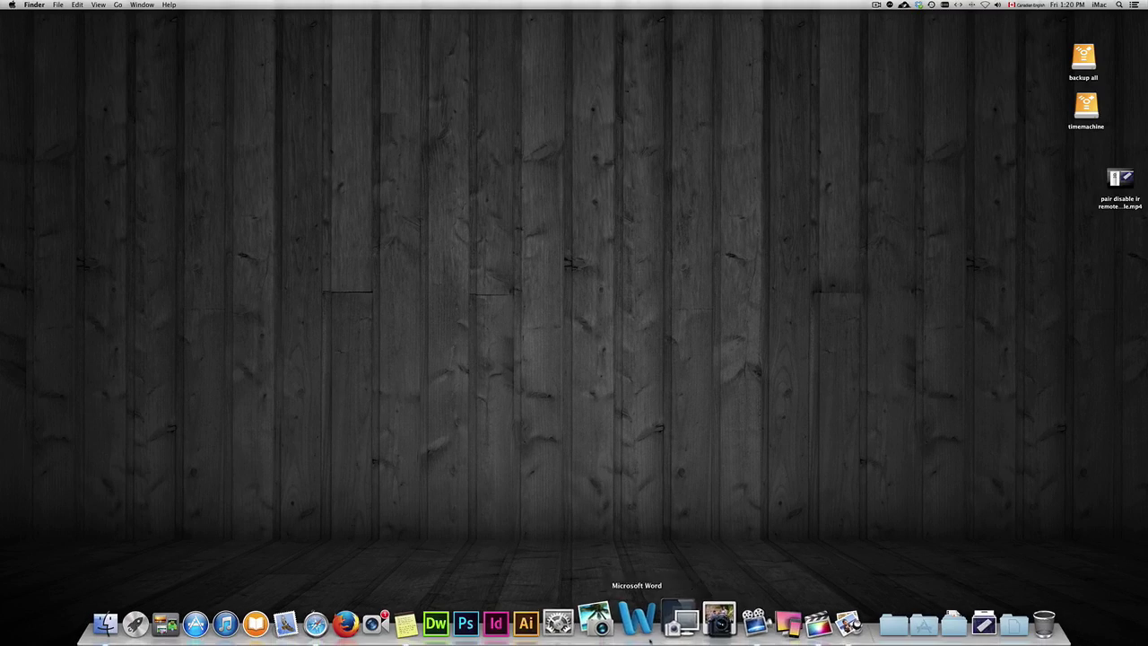
# - Reopen System Preferences and show the Keyboard preferences
pyautogui.click(579, 621)
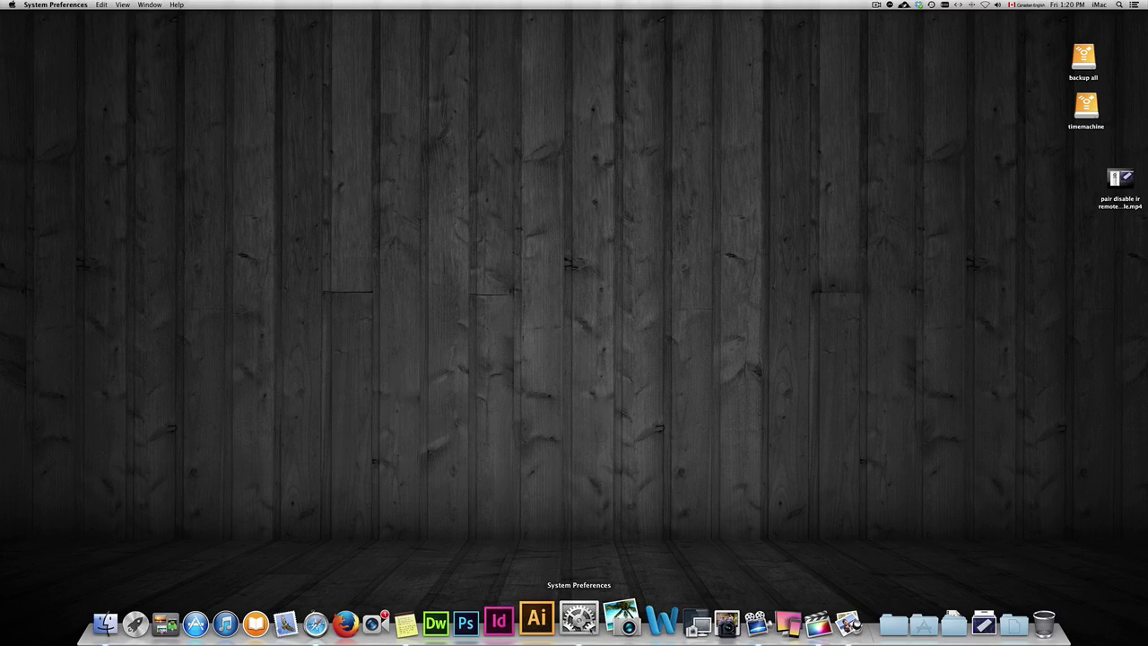
pyautogui.click(579, 617)
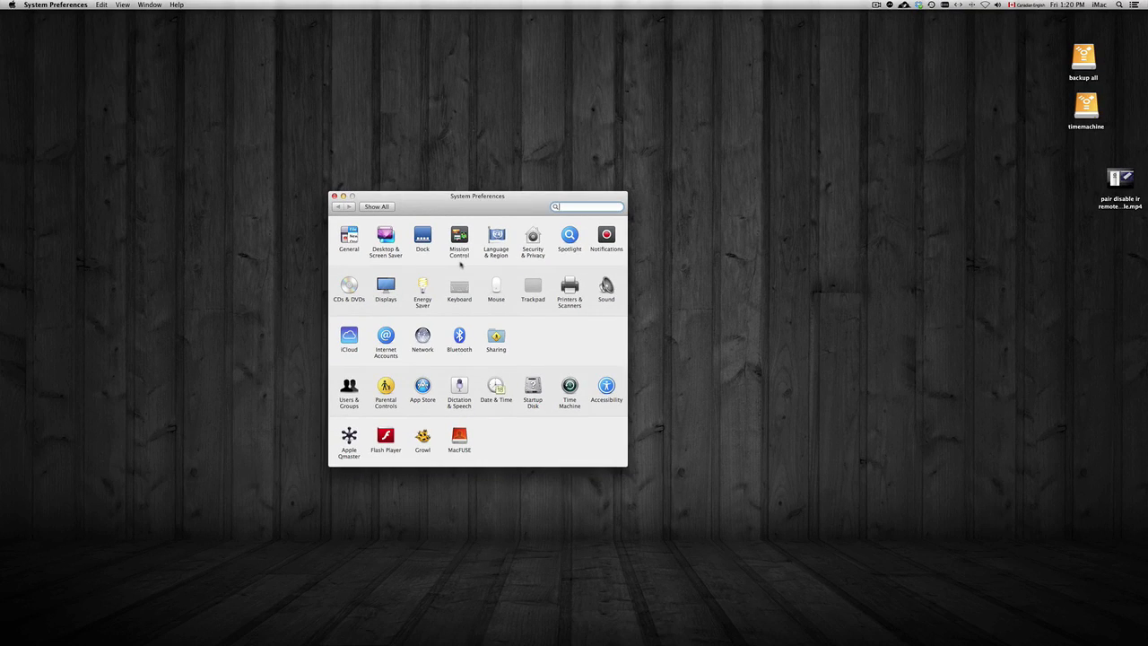
pyautogui.moveTo(520, 216); pyautogui.dragTo(489, 182)
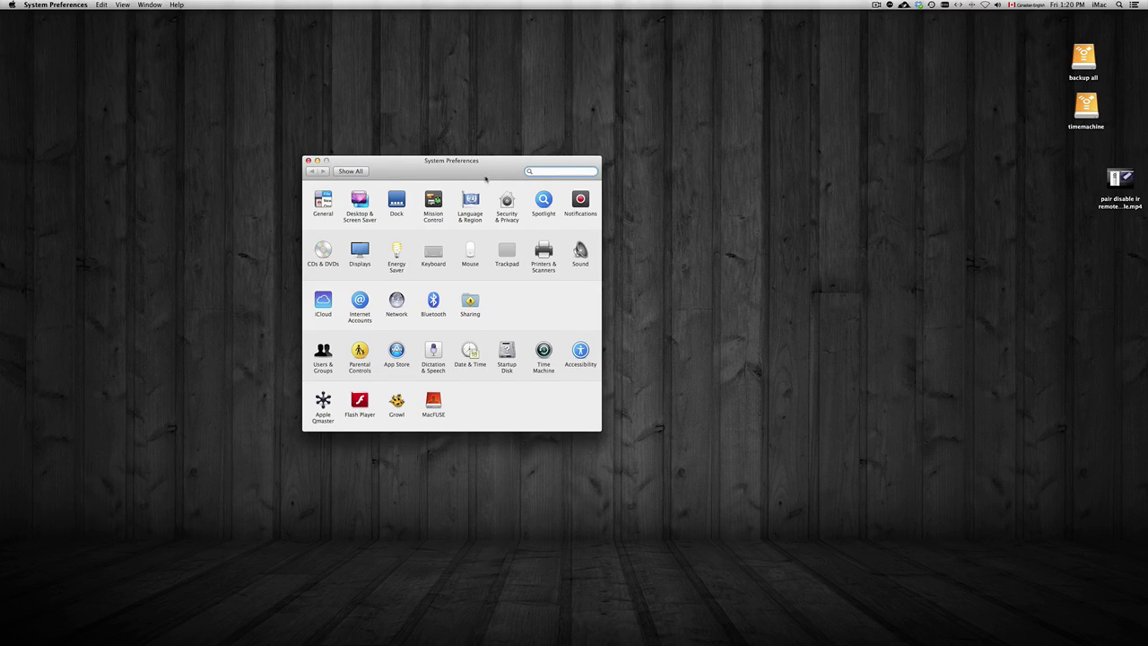
pyautogui.click(434, 255)
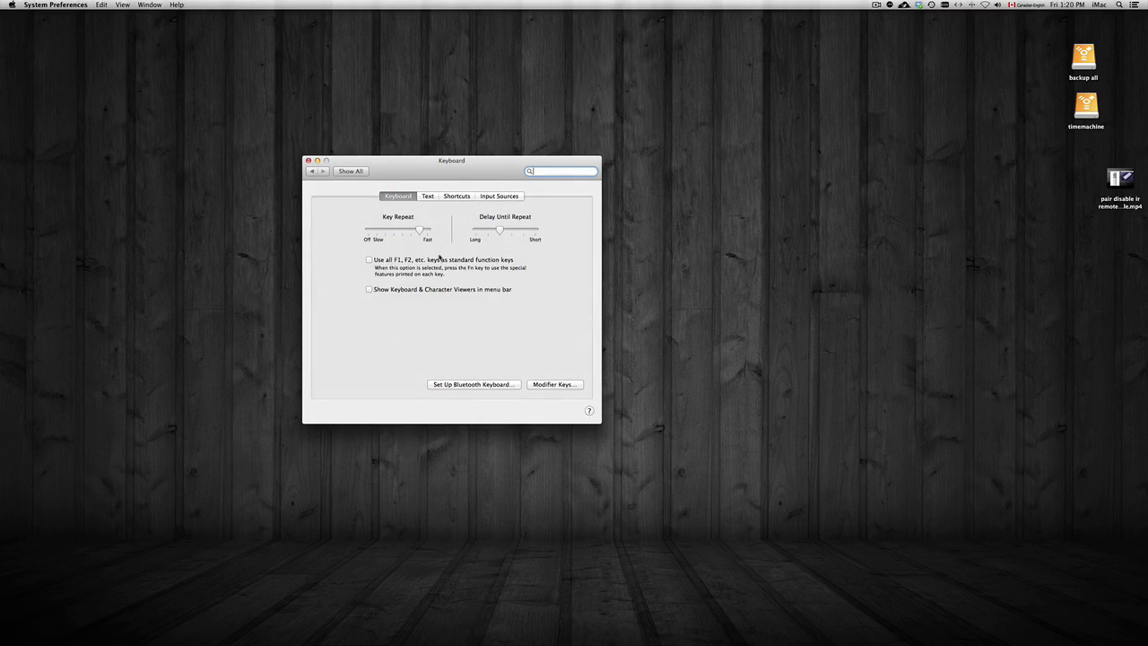
pyautogui.press('super+l')
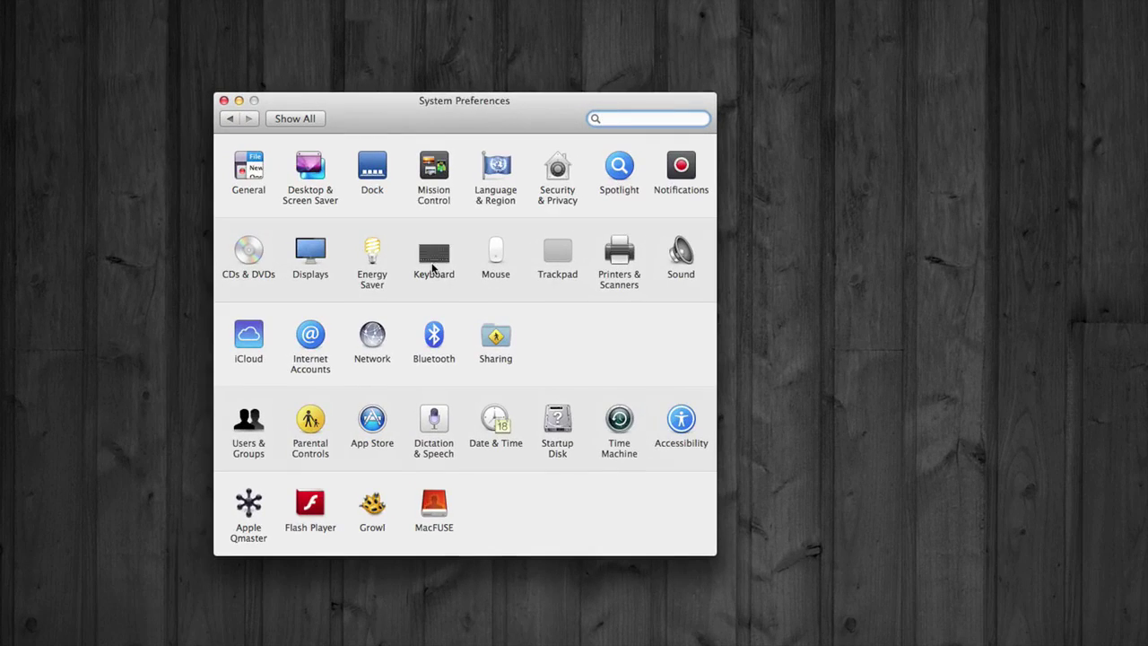
pyautogui.click(434, 260)
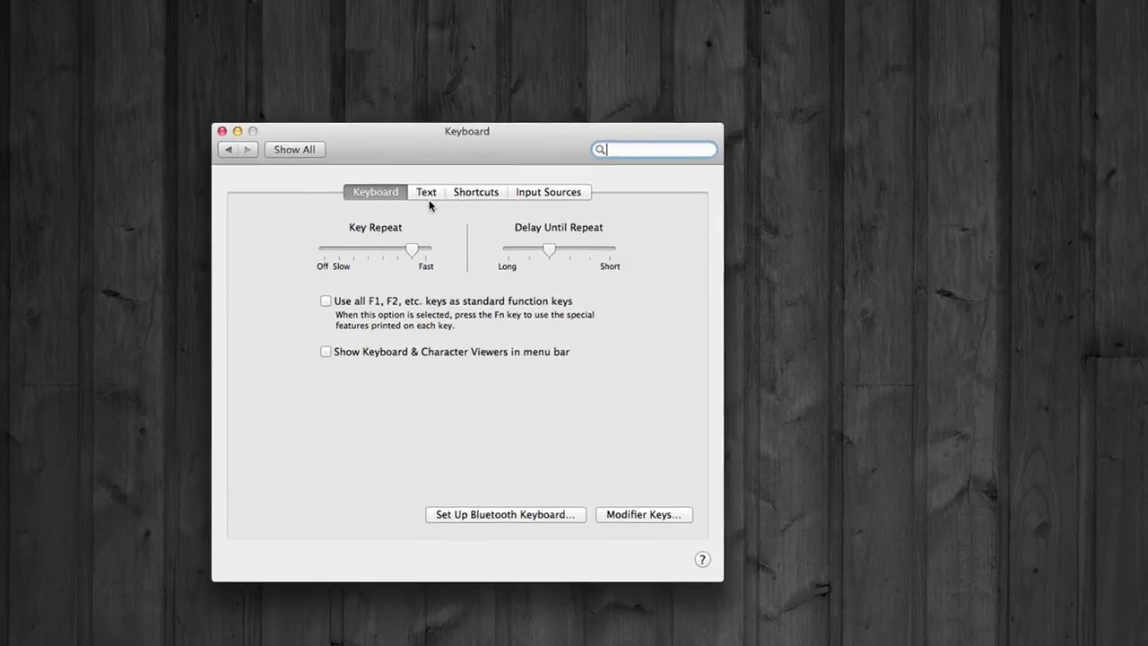
# - Show the keyboard input sources by way of the Language & Region preferences
pyautogui.click(303, 149)
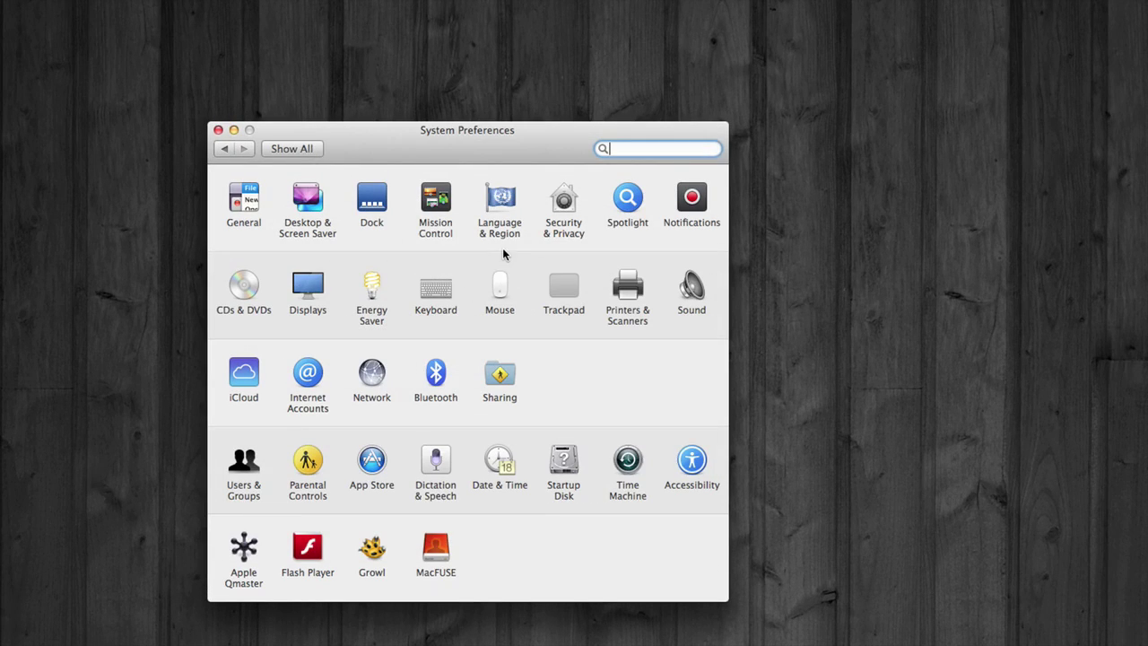
pyautogui.click(497, 222)
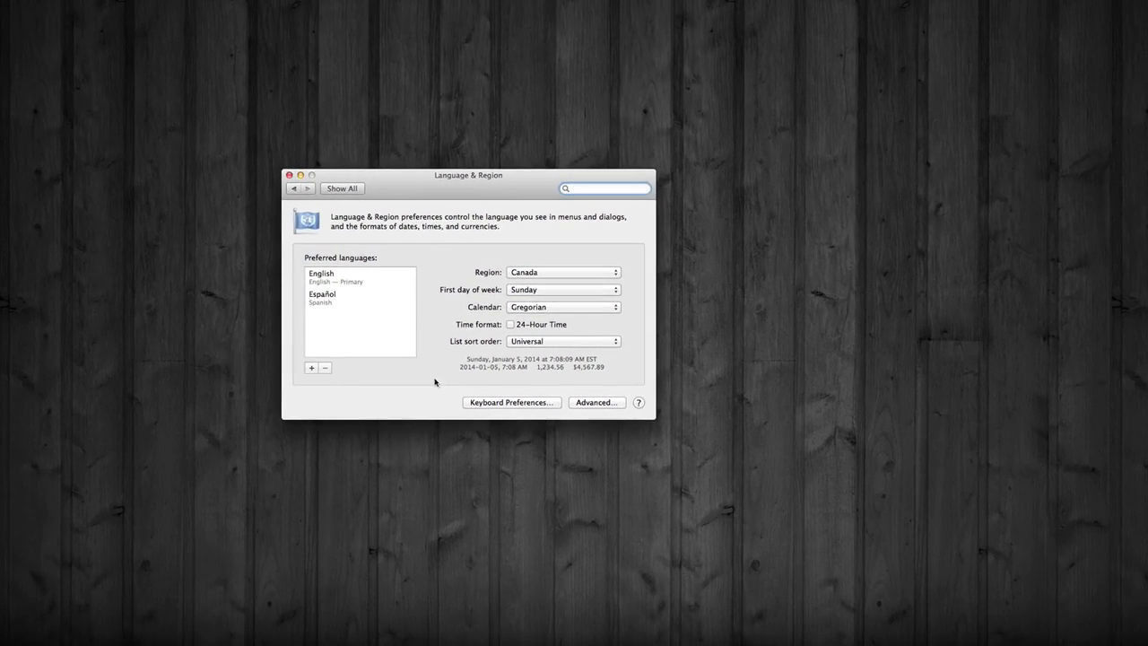
pyautogui.click(502, 403)
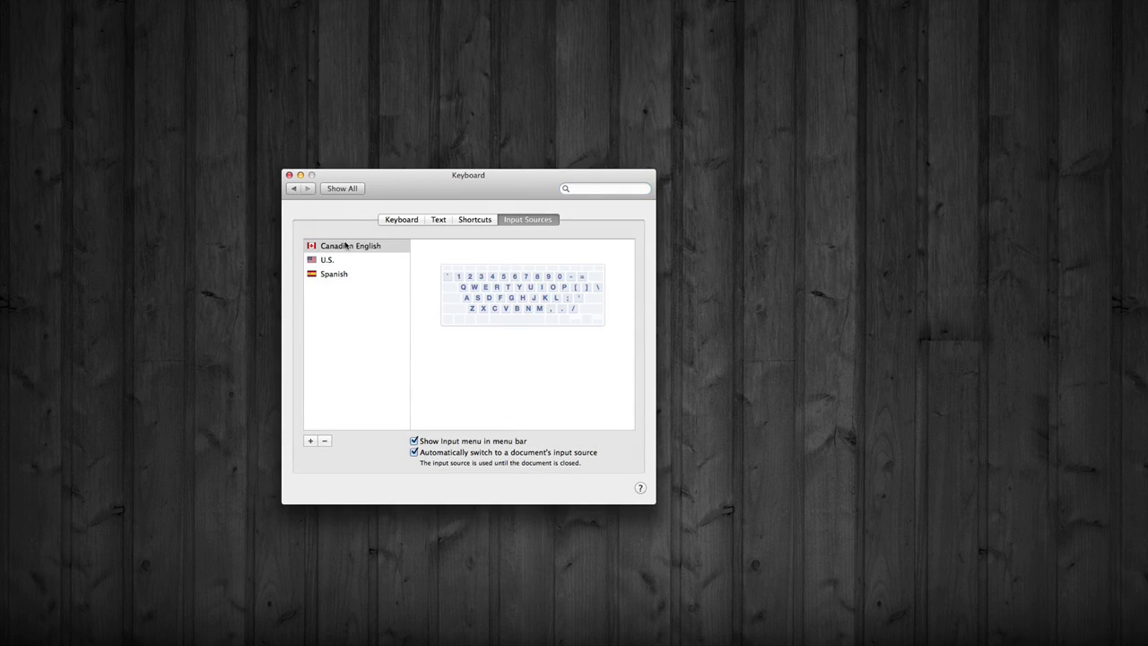
pyautogui.click(341, 191)
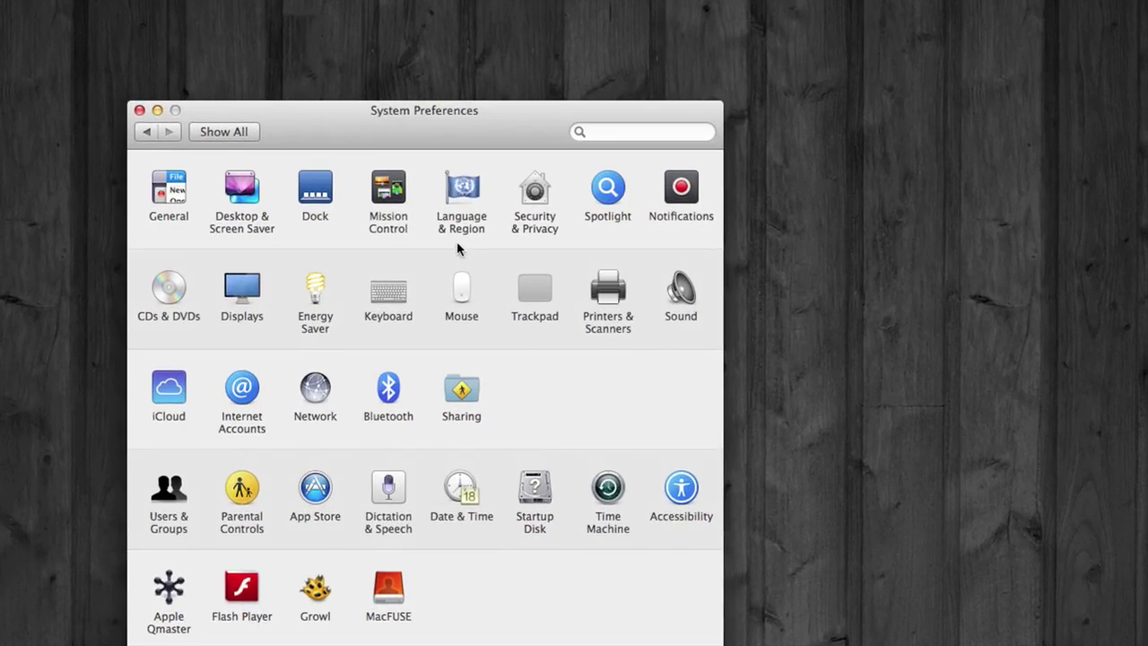
pyautogui.click(470, 219)
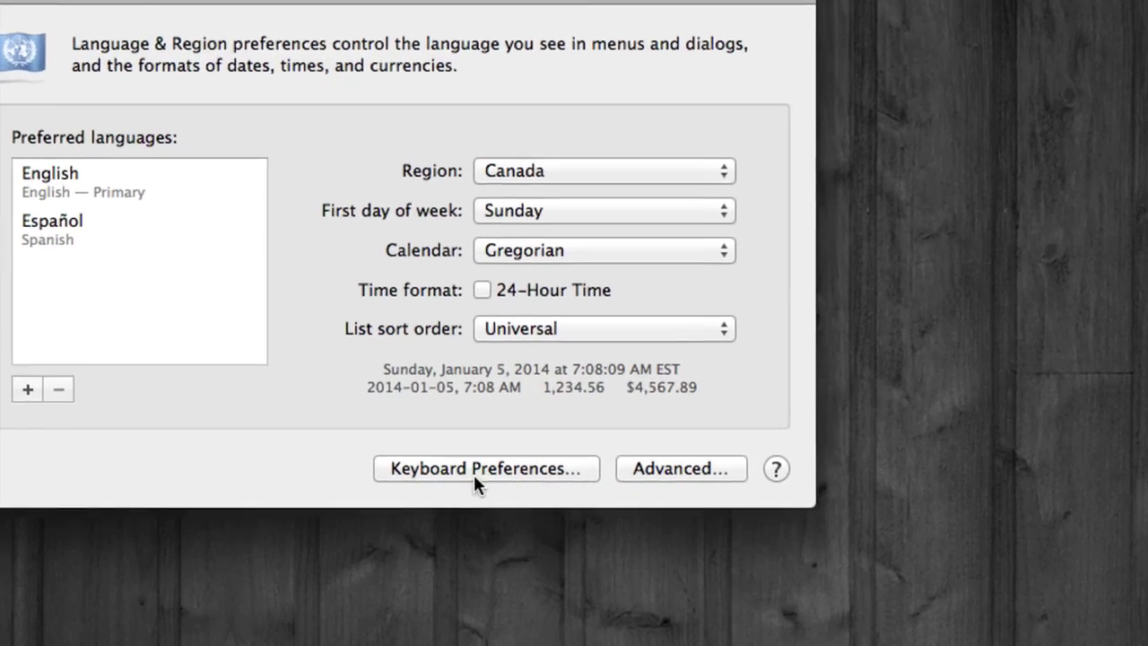
pyautogui.click(476, 468)
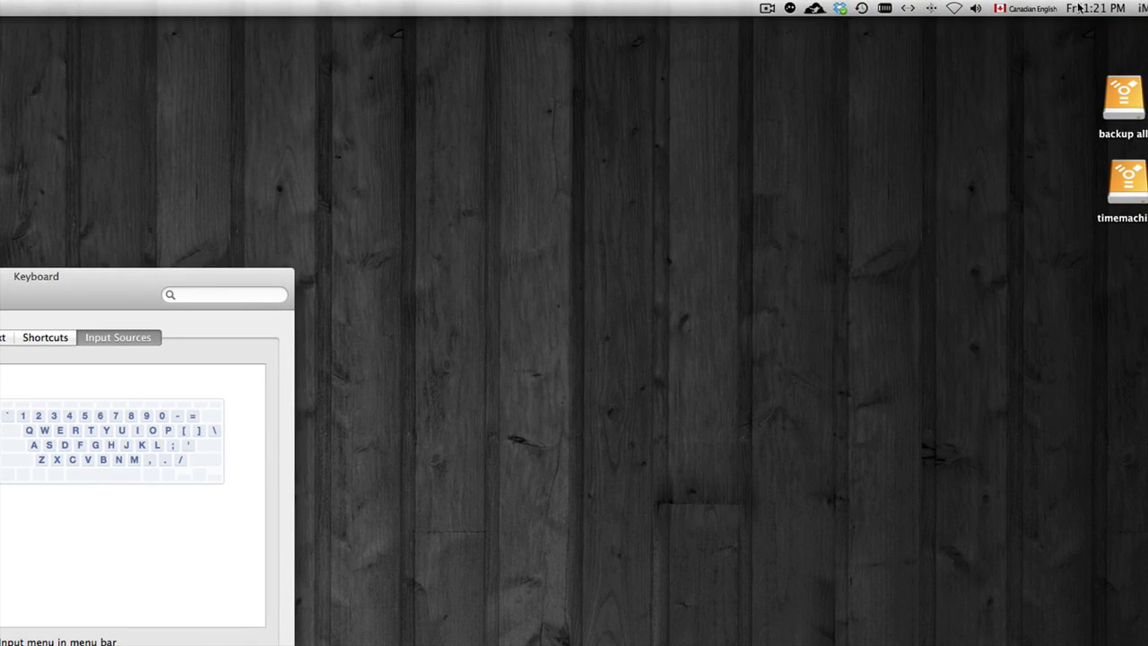
# - Look at the keyboard layouts offered by the system-wide input menu
pyautogui.click(1030, 9)
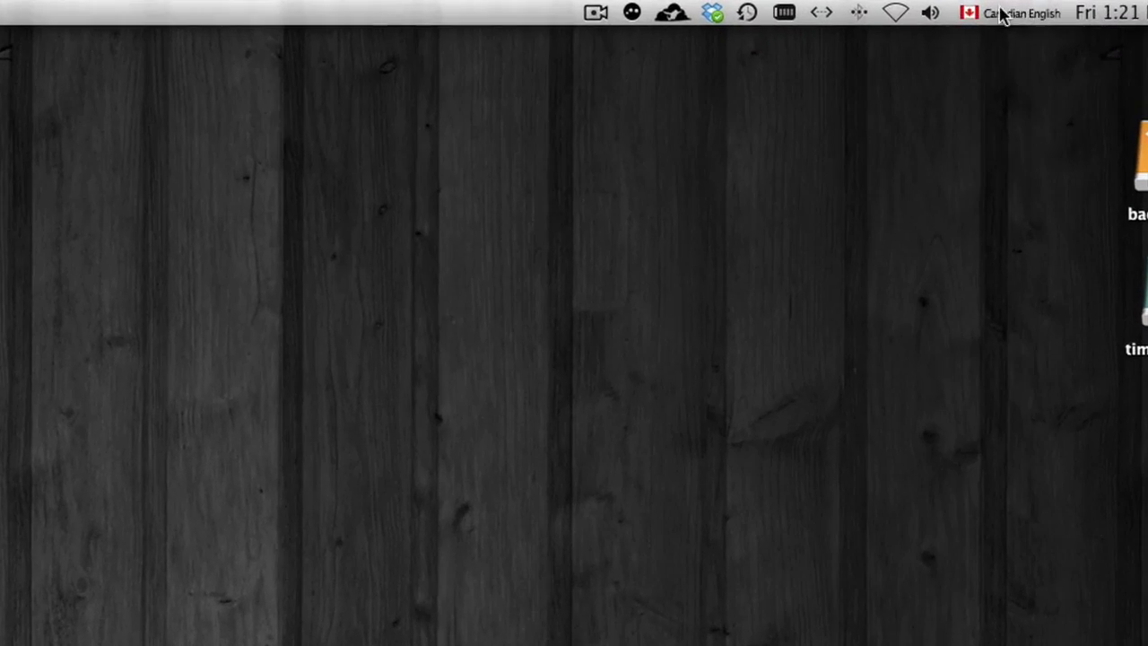
pyautogui.click(1023, 4)
pyautogui.click(1002, 44)
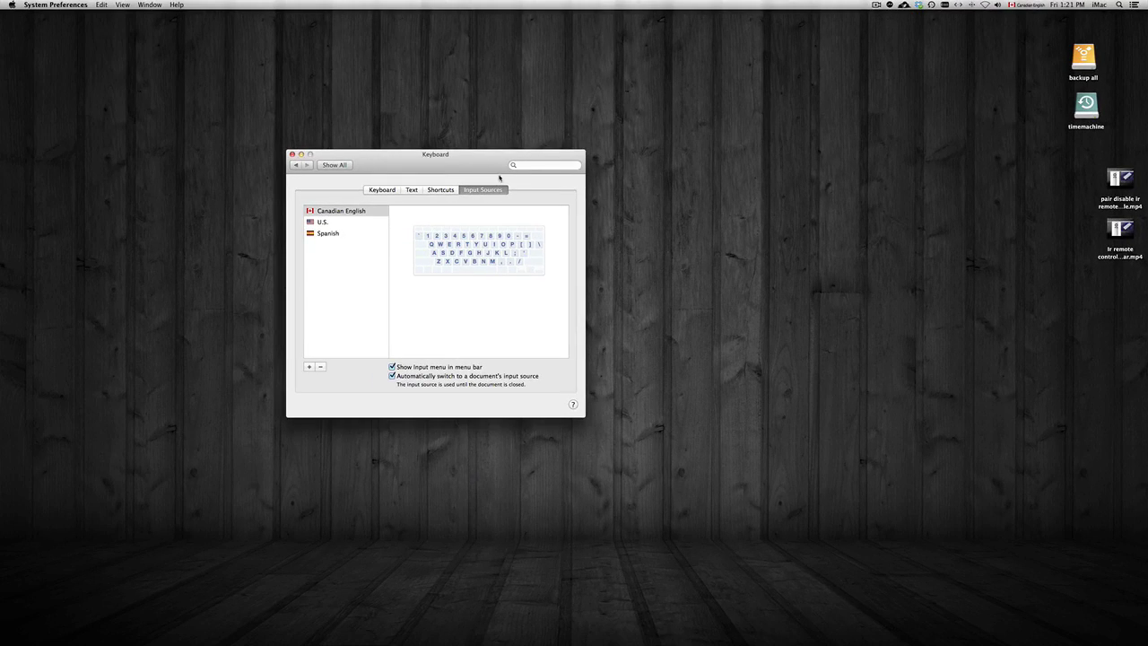
# - Leave the Keyboard preferences and close System Preferences
pyautogui.moveTo(500, 177); pyautogui.dragTo(481, 180)
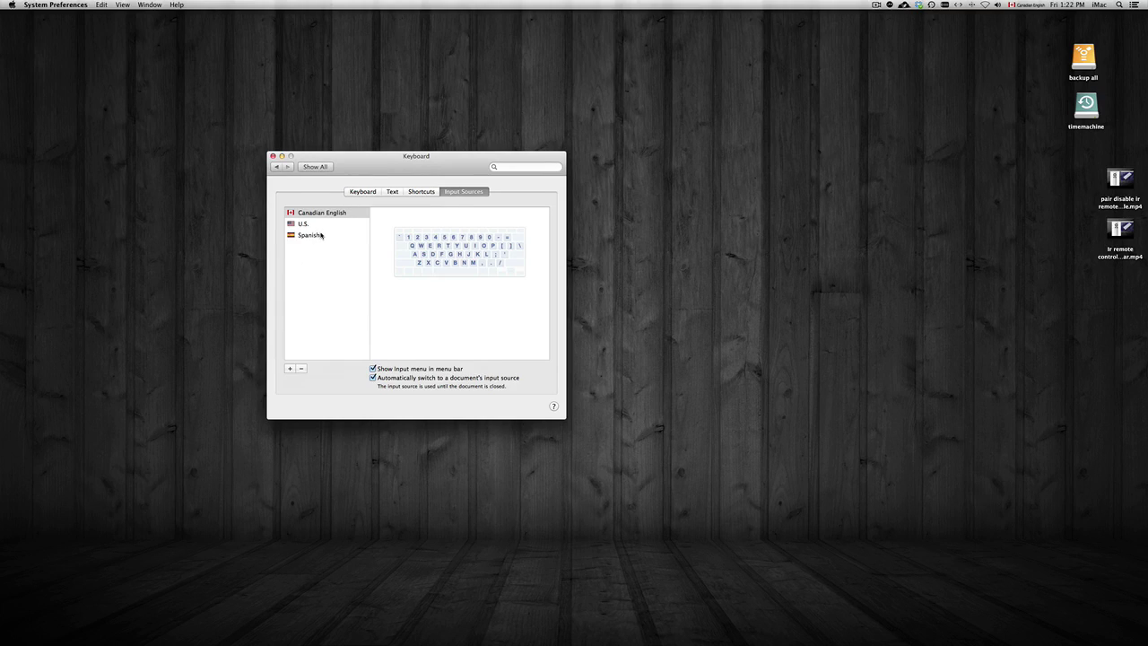
pyautogui.click(315, 167)
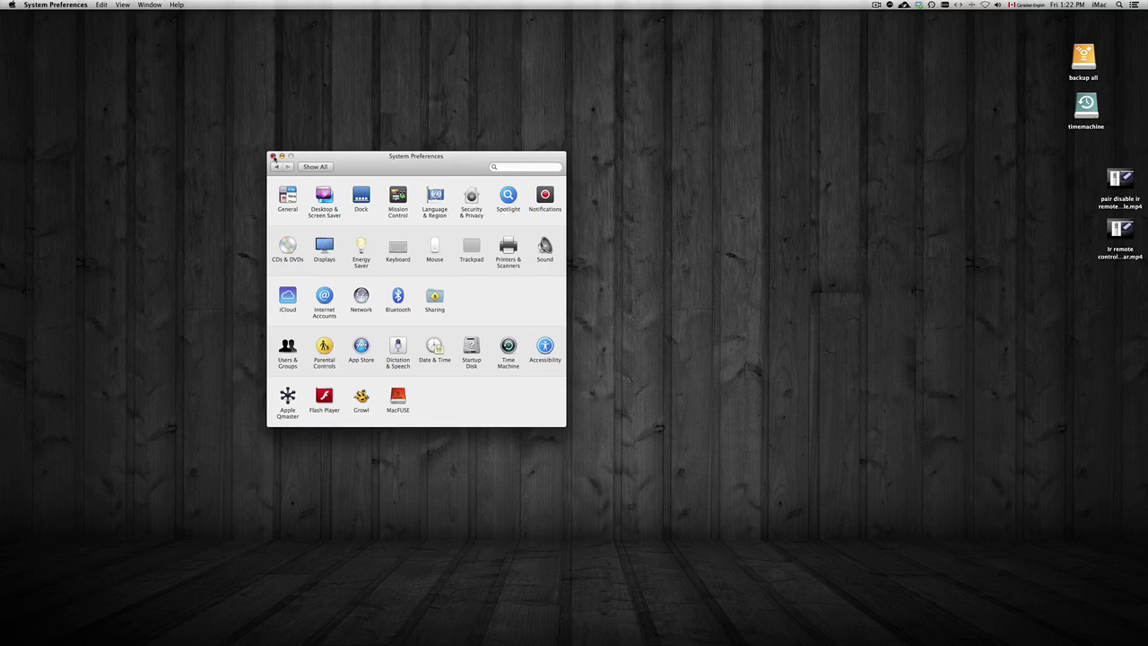
pyautogui.click(273, 156)
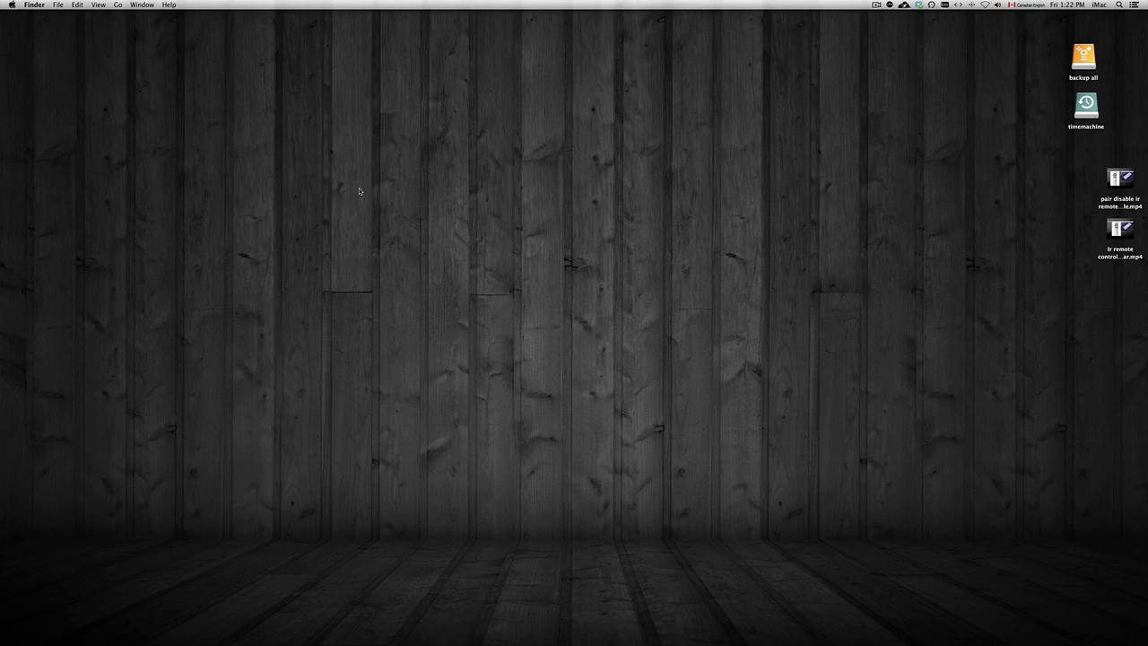